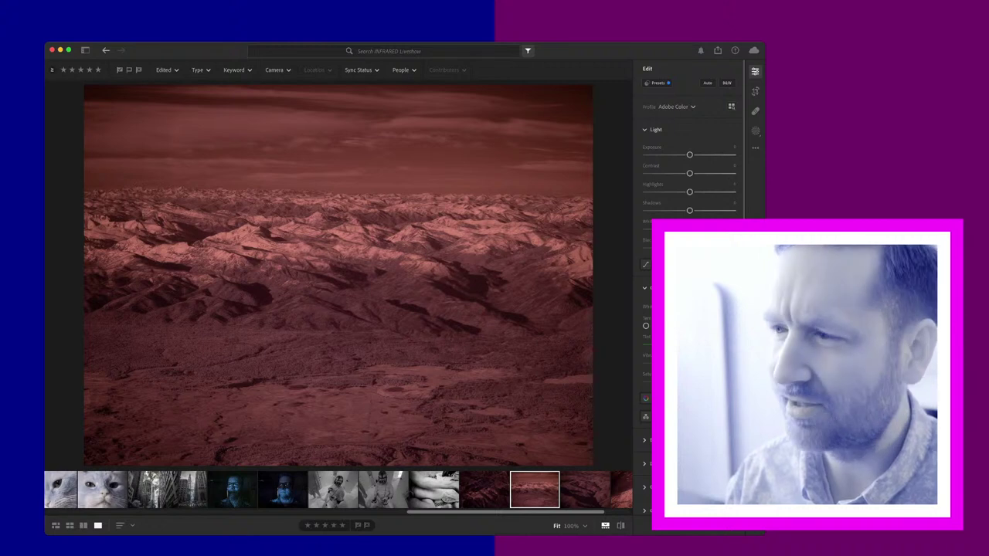
Step: Try warming the red mountain photo with a higher colour temperature, and undo the change
left_click_drag(646, 326, 654, 326)
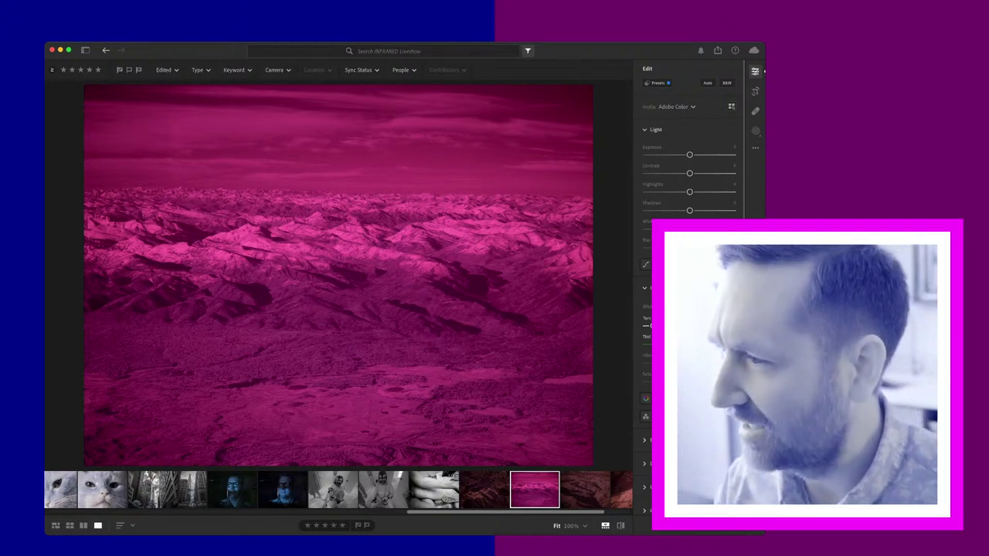
key("super+z")
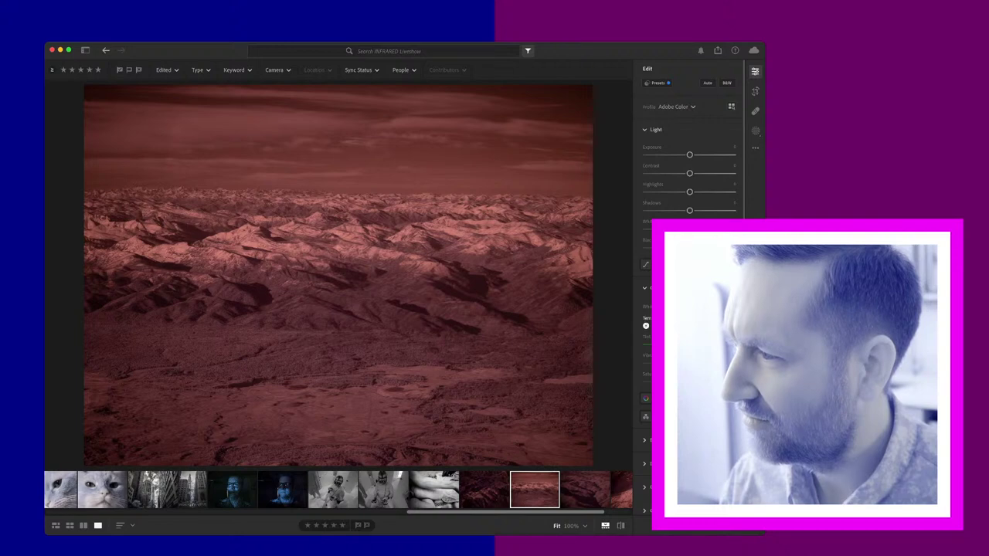
mouse_move(646, 326)
left_mouse_down()
mouse_move(672, 325)
mouse_move(646, 325)
left_mouse_up()
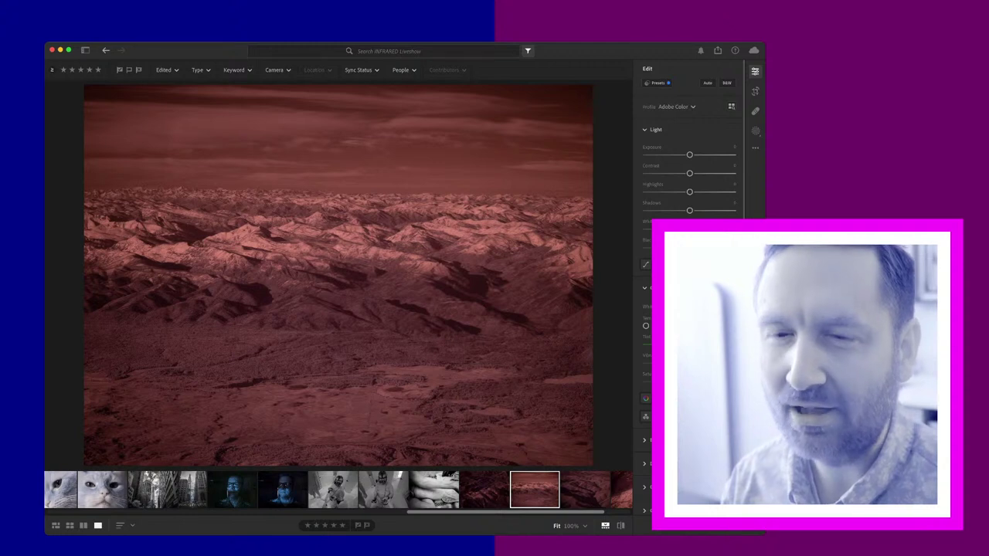
key("super+Tab")
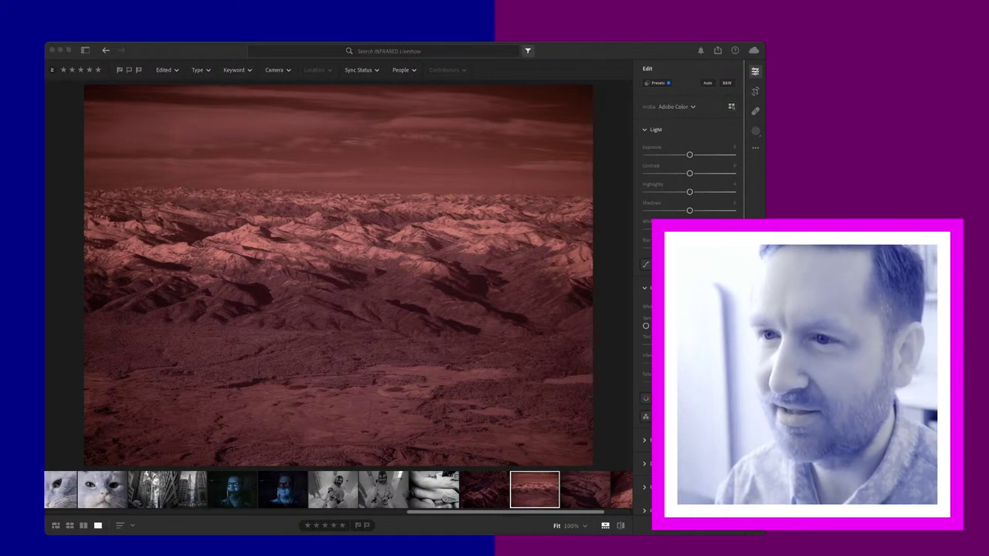
left_click(665, 288)
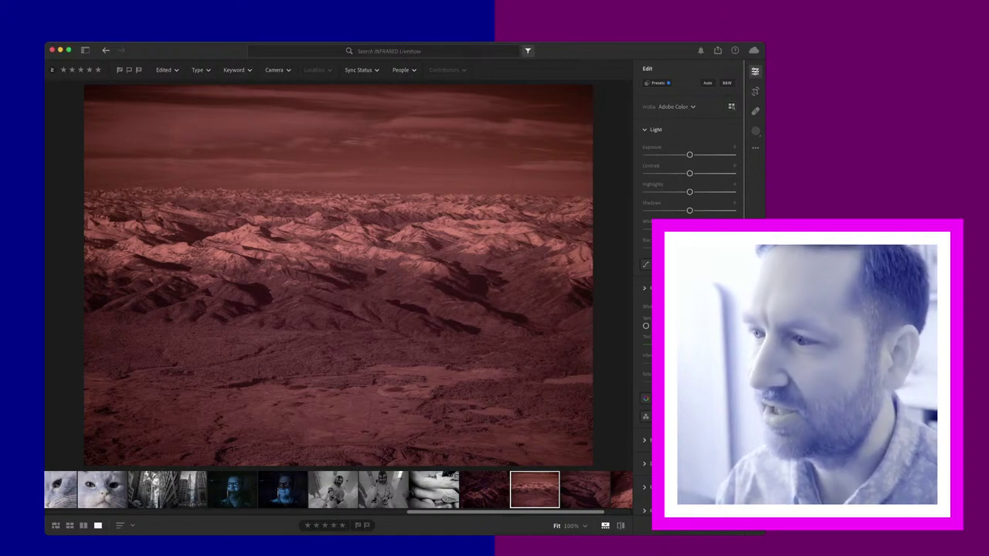
left_click(664, 288)
left_click(665, 287)
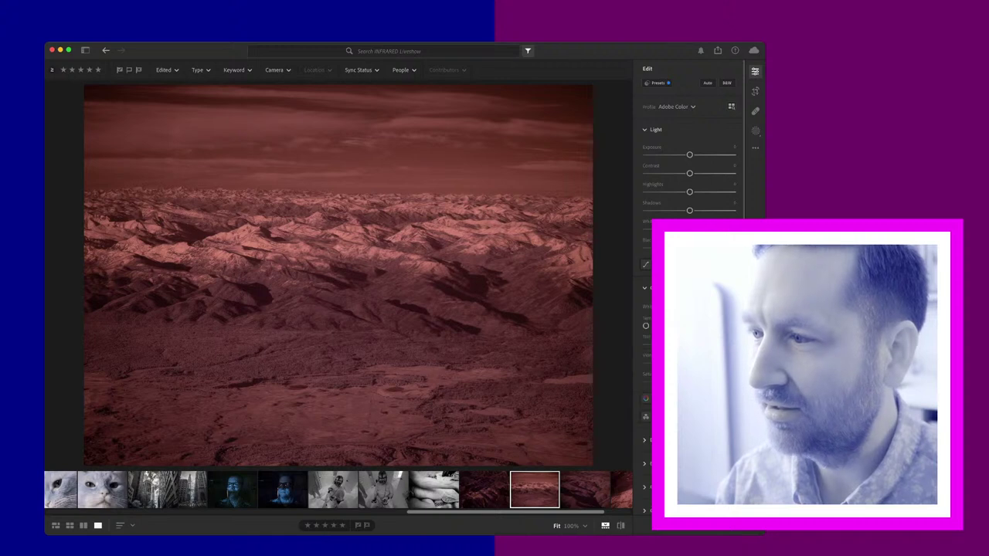
Step: Convert the red aerial mountain photo to black and white
left_click(726, 83)
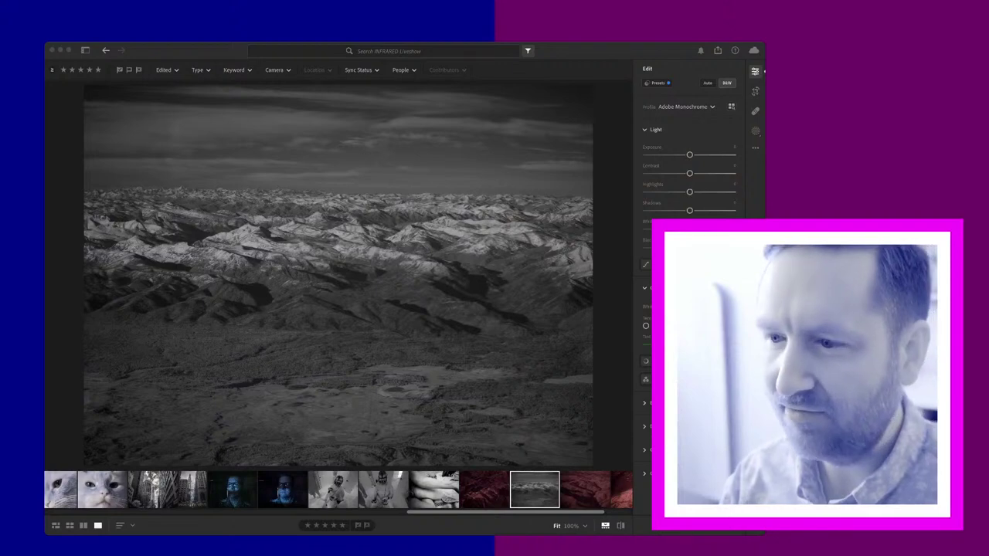
Step: Browse the earlier infrared photos, viewing the vineyard, the building with fire escapes and the library facade
scroll(338, 490, "left", 10)
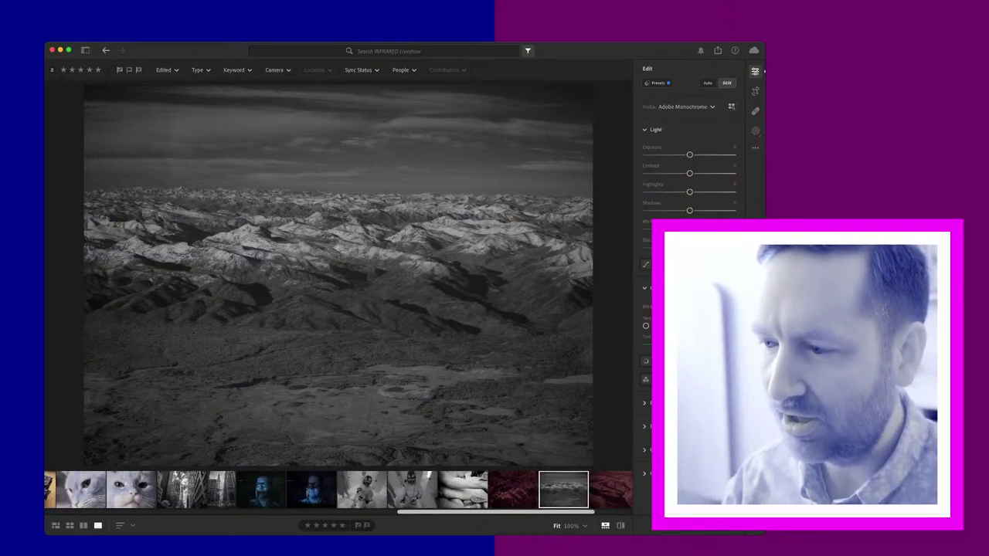
left_click(319, 489)
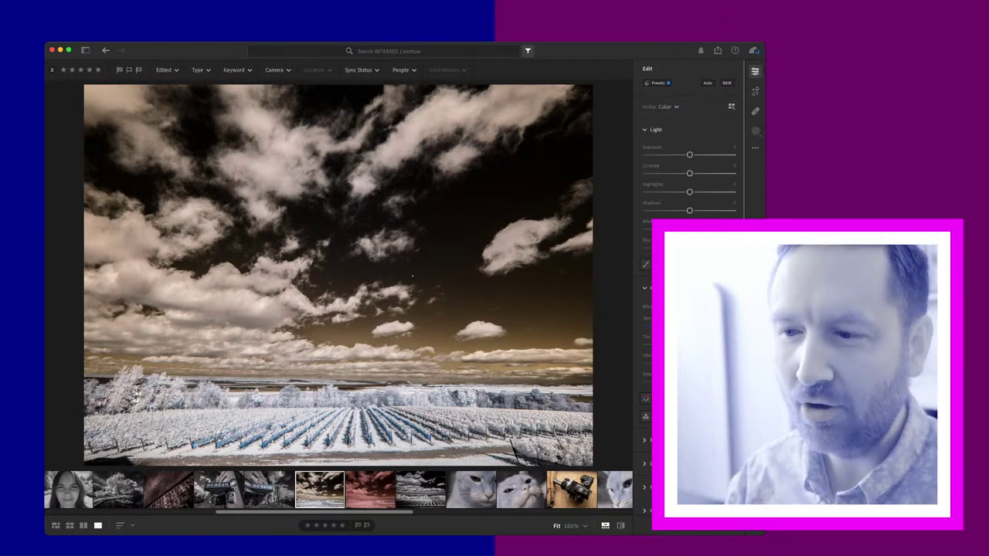
key("Left")
key("Left")
key("Left")
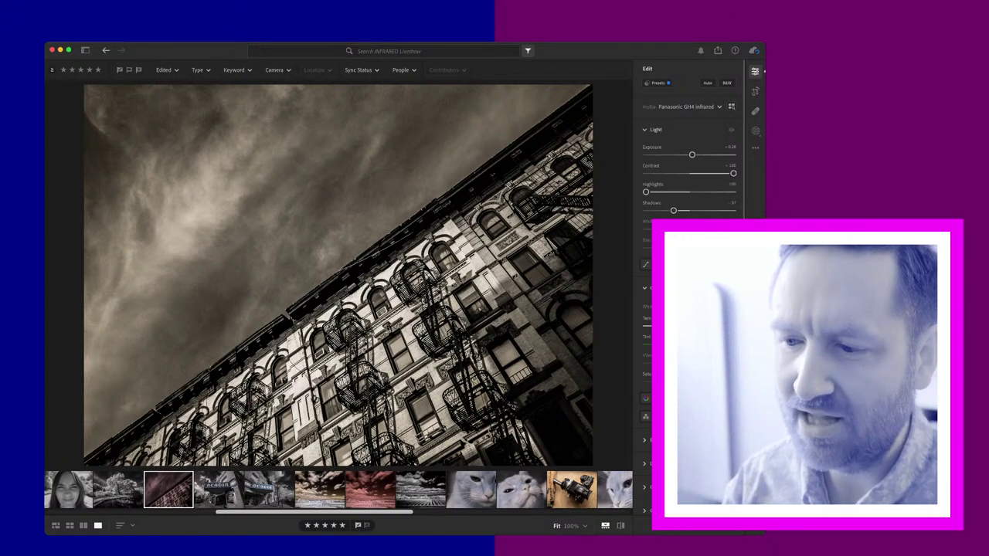
scroll(338, 490, "left", 6)
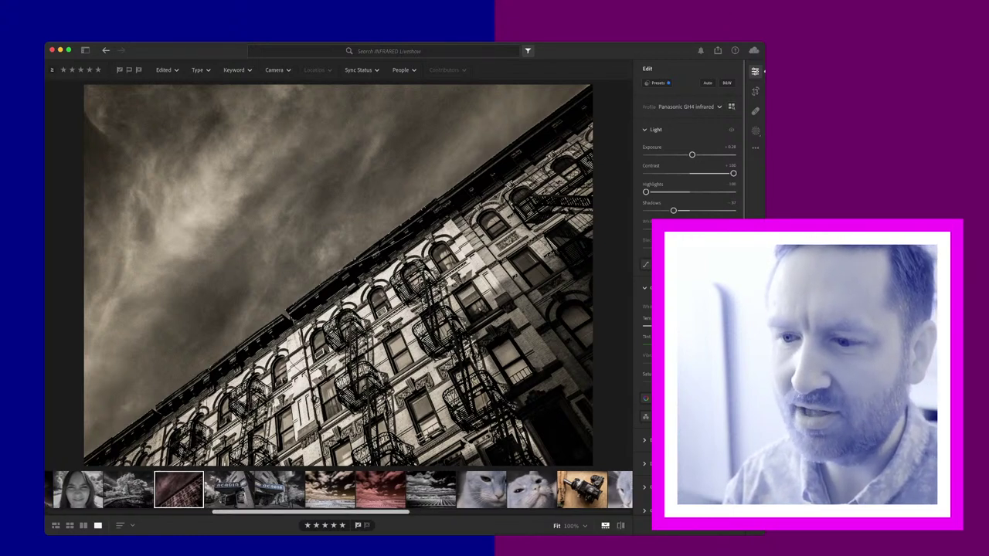
scroll(338, 490, "left", 6)
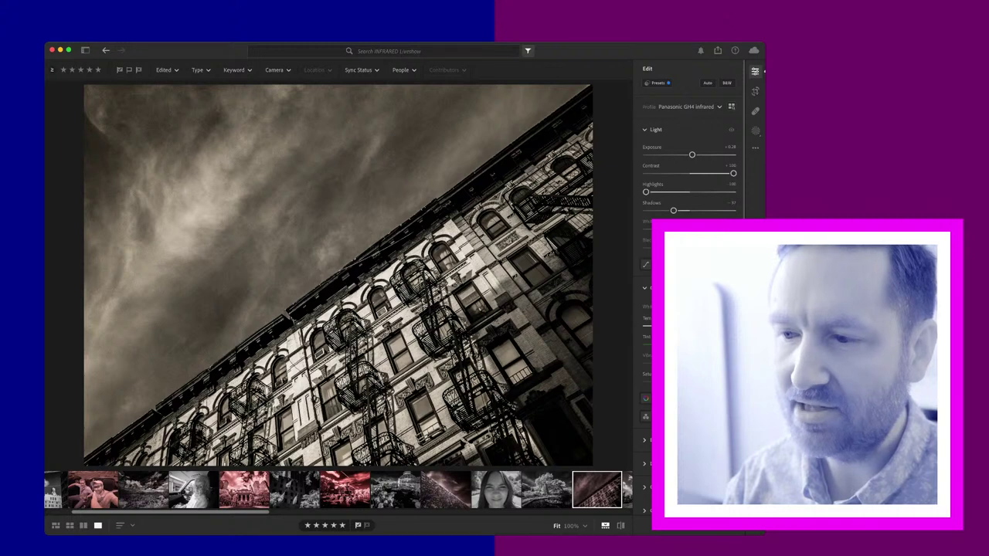
left_click(245, 490)
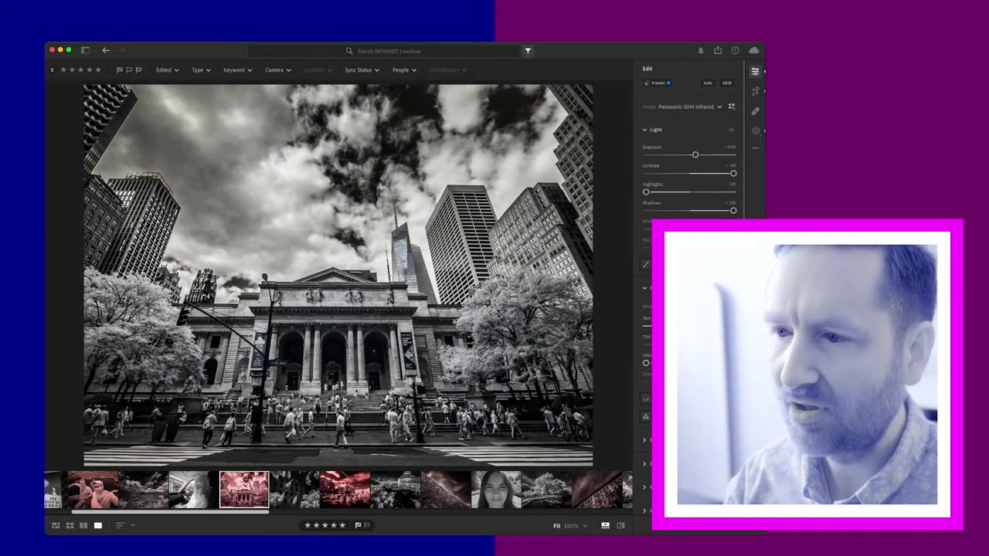
scroll(339, 490, "right", 6)
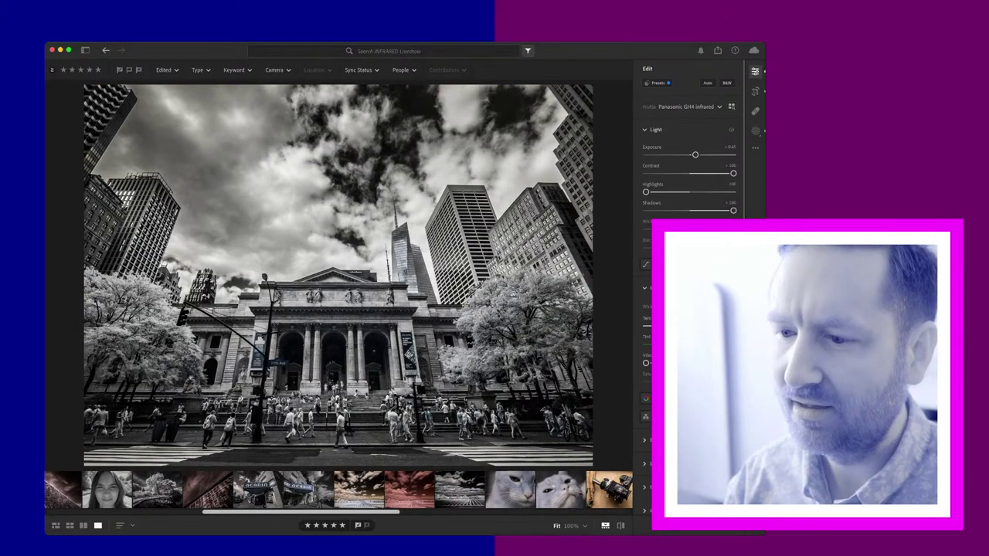
scroll(339, 490, "left", 8)
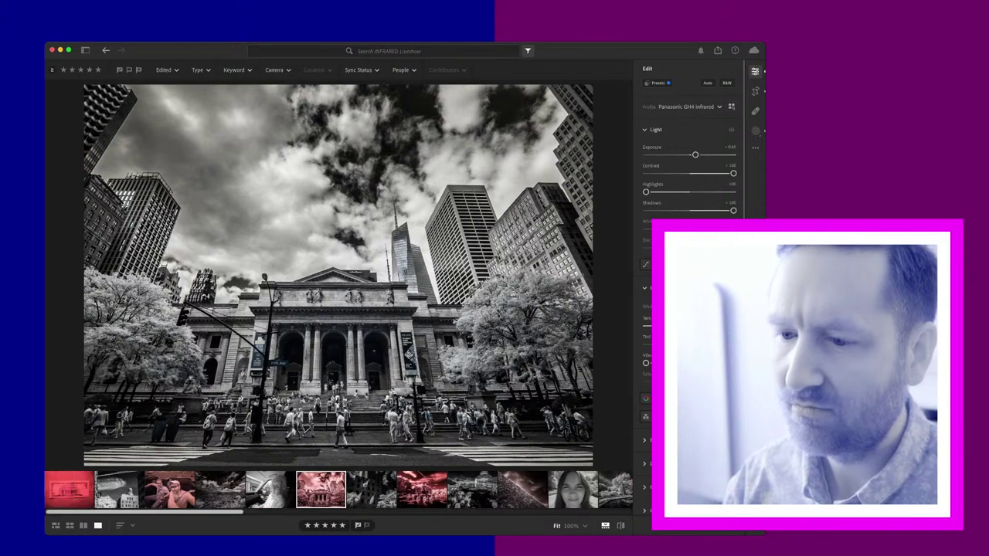
Step: Open the rooftop water tower photo and compare its colour and black-and-white versions, ending in black and white
left_click(119, 490)
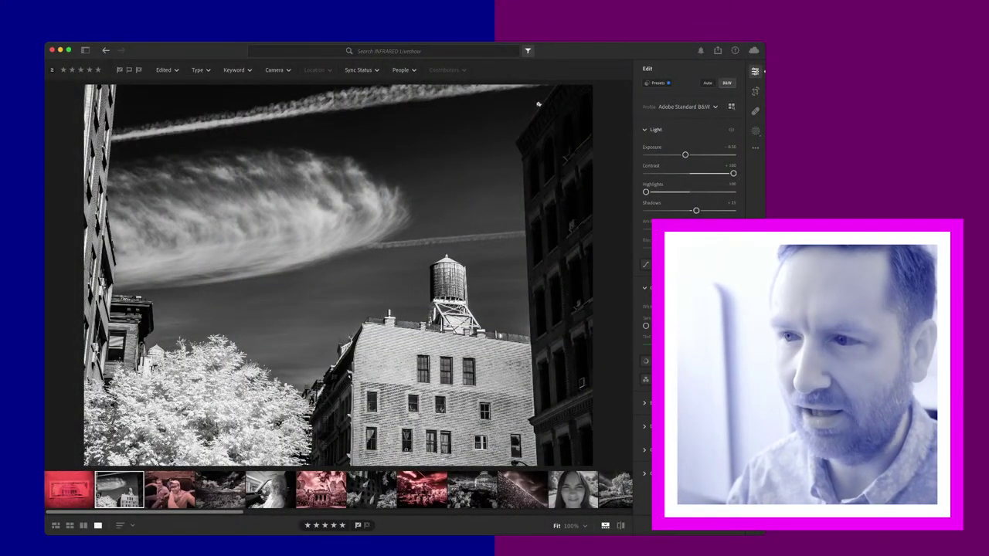
key("v")
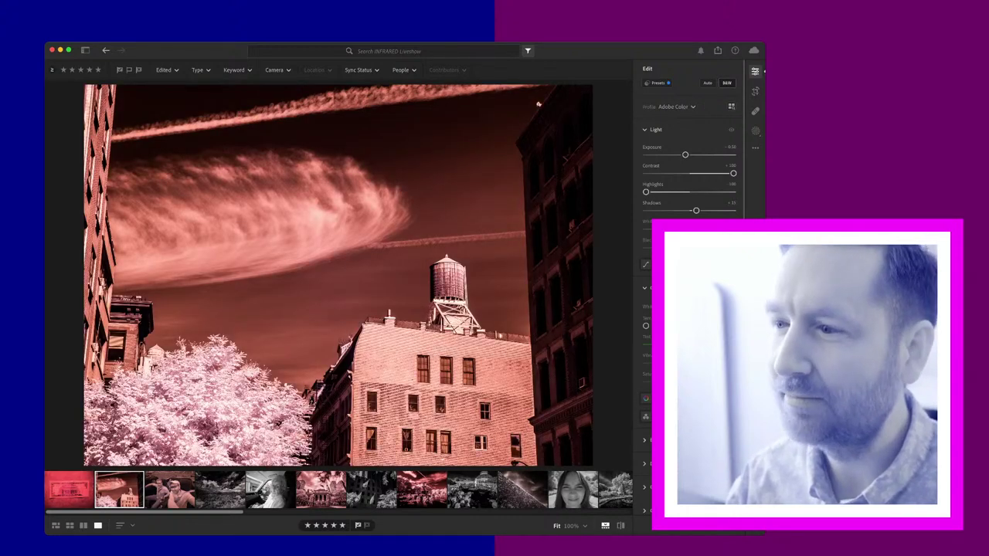
key("v")
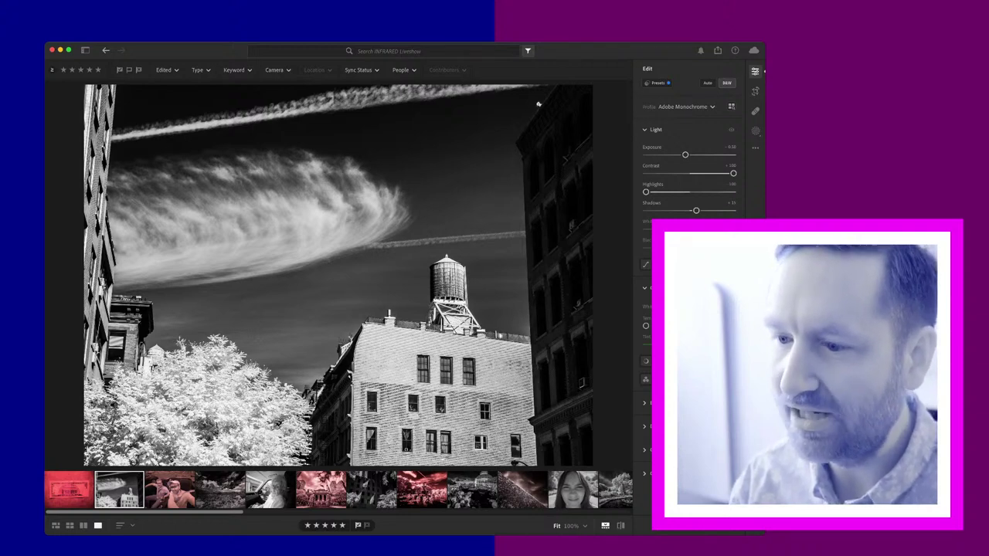
Step: View the rocky mountain landscape photo and the library facade photo
key("Right")
key("Right")
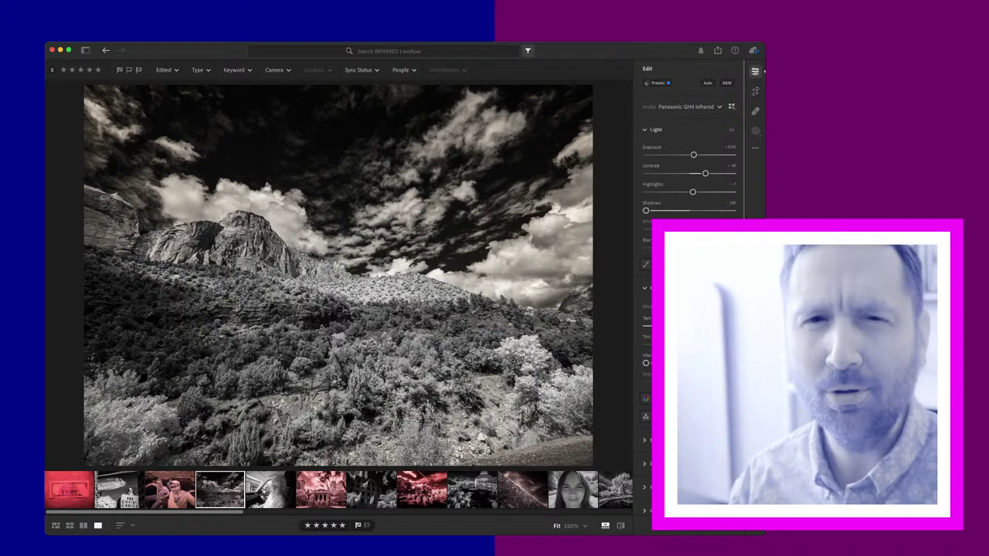
left_click(321, 489)
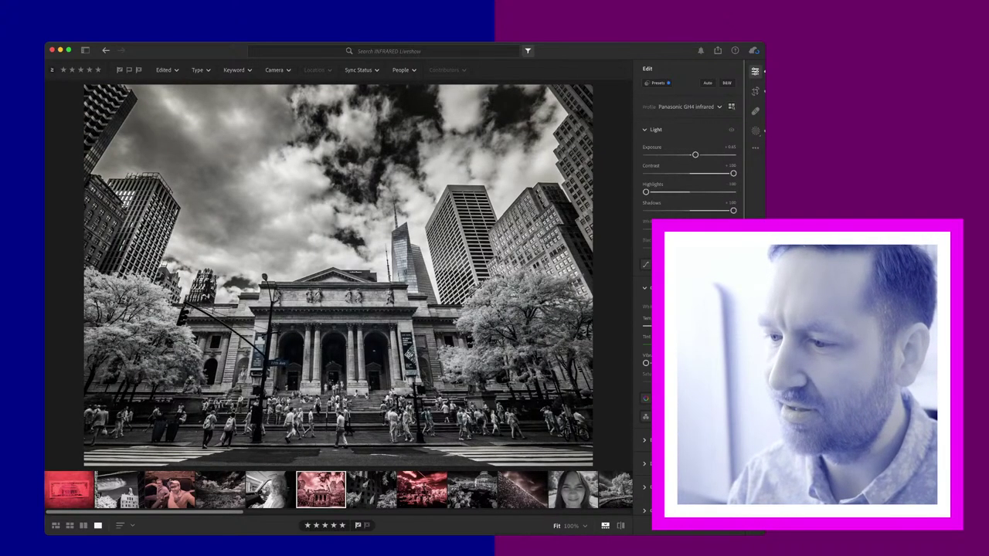
Step: Convert the angel fountain photo to black and white, and move on to the glass conservatory photo
left_click(422, 489)
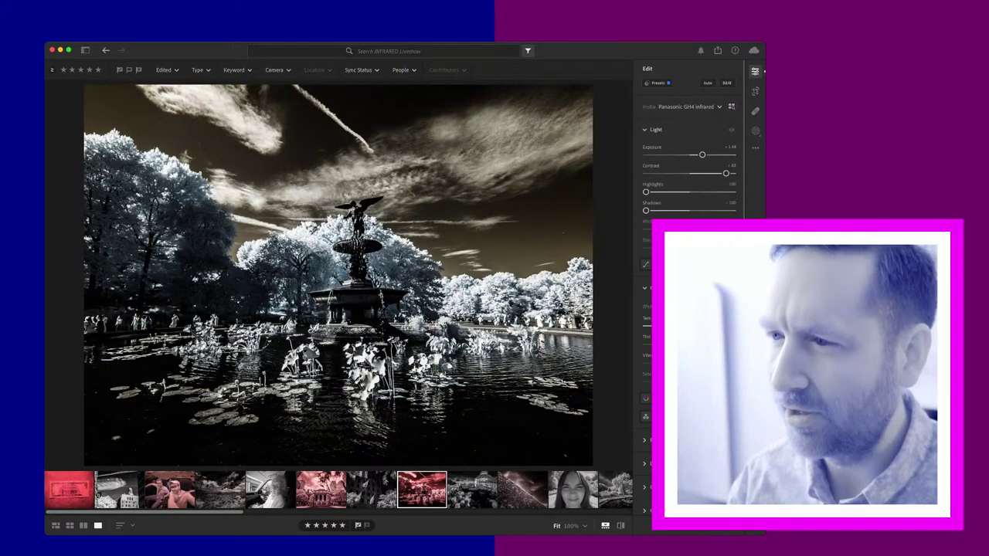
key("v")
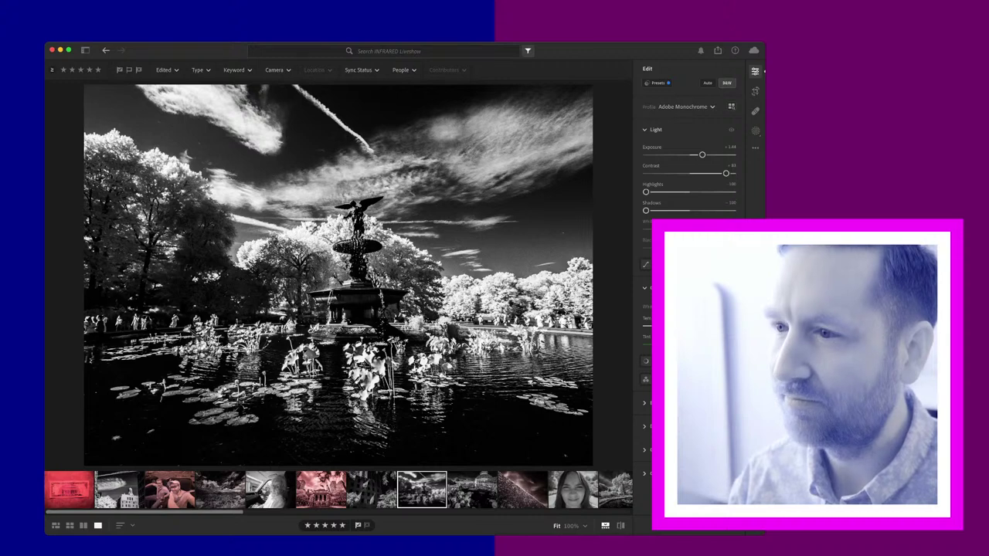
key("Right")
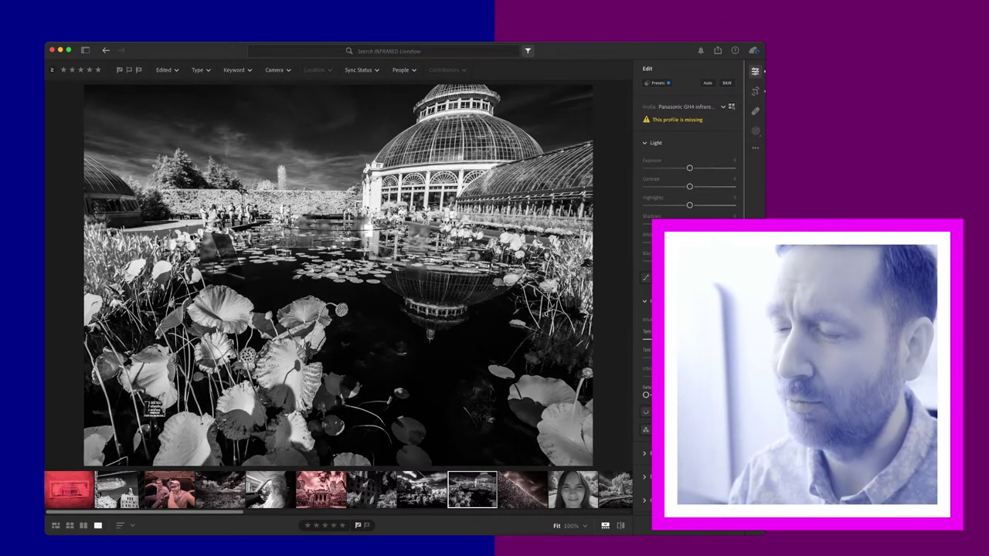
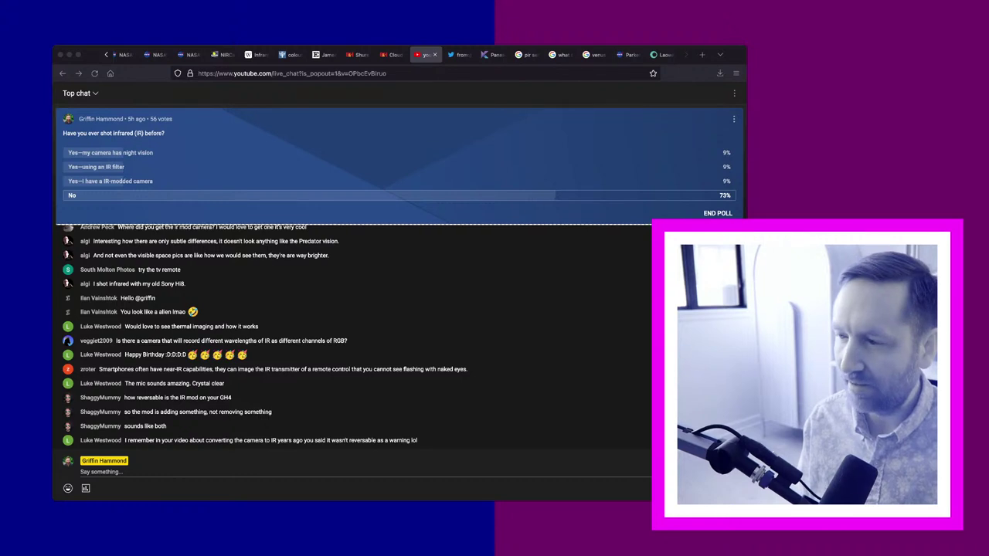
Step: Open Kolari Vision's Panasonic Micro Four Thirds infrared conversion page and view its Additional information and AR Coating sections
key("super+Tab")
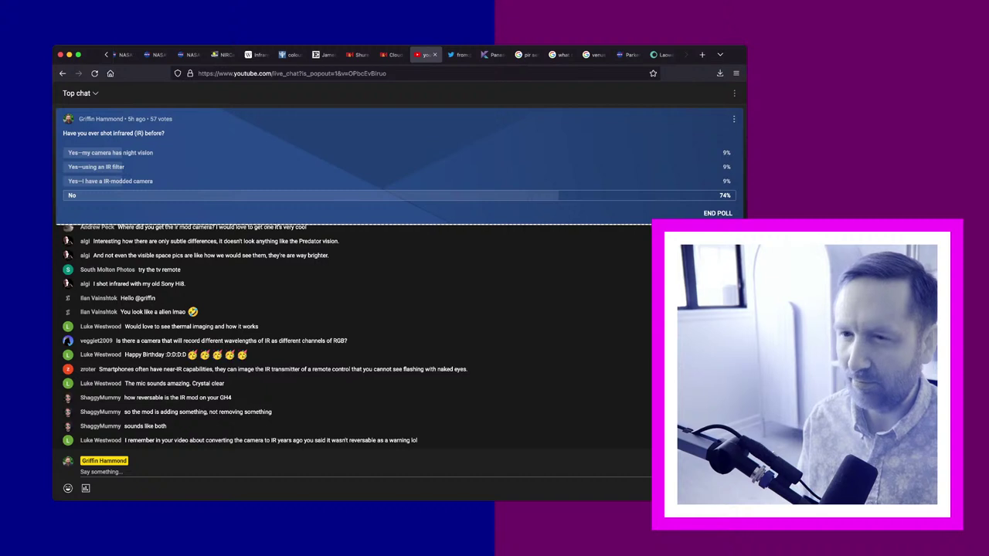
key("super+Tab")
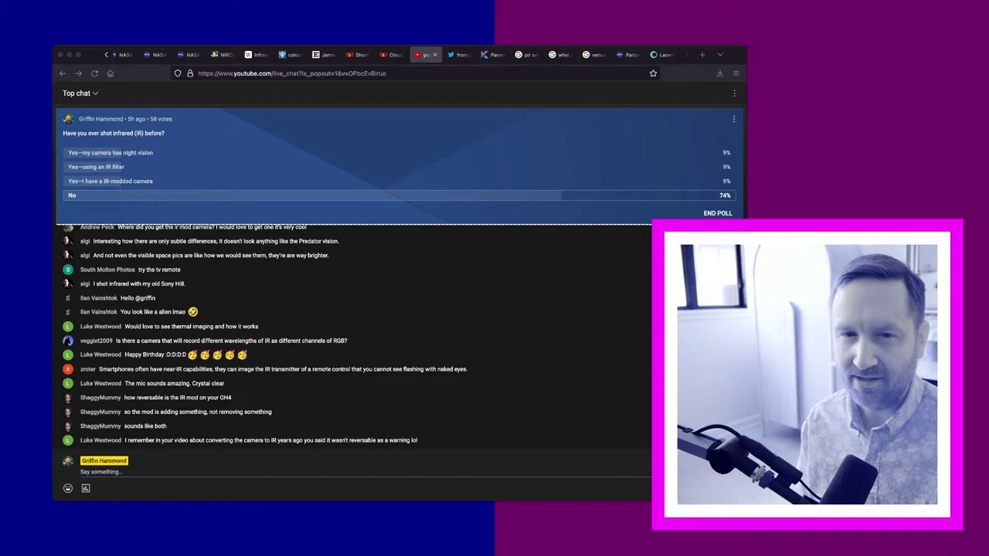
left_click(492, 55)
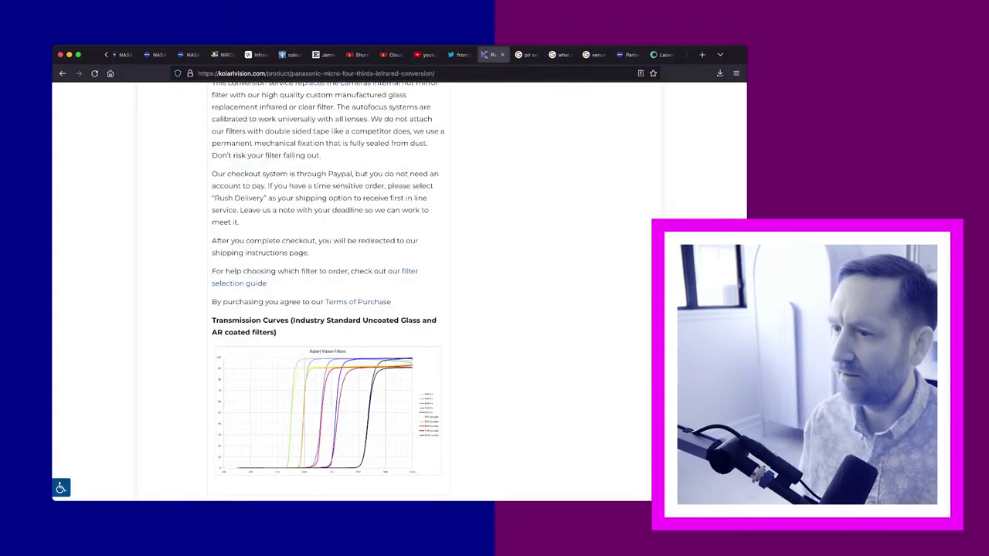
scroll(328, 294, "up", 5)
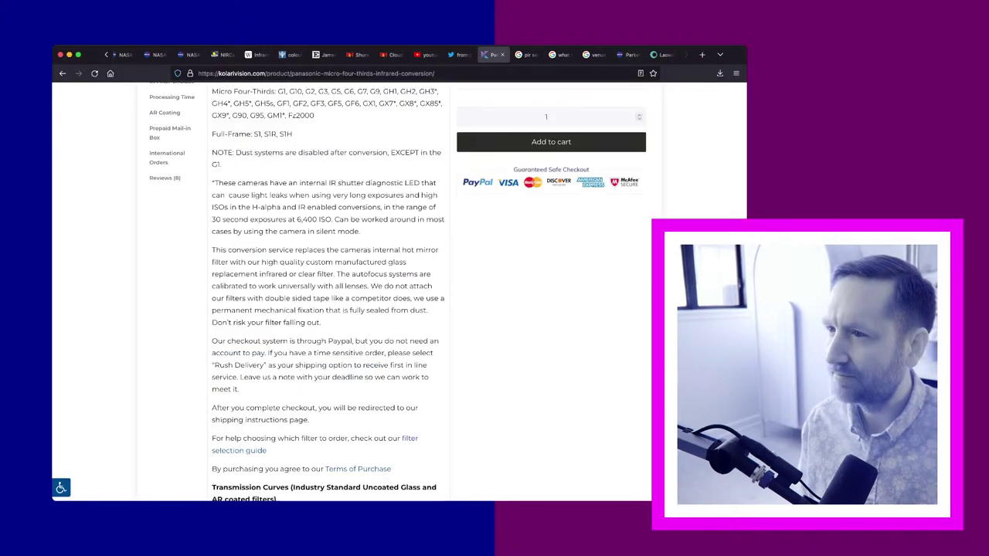
scroll(329, 294, "down", 1)
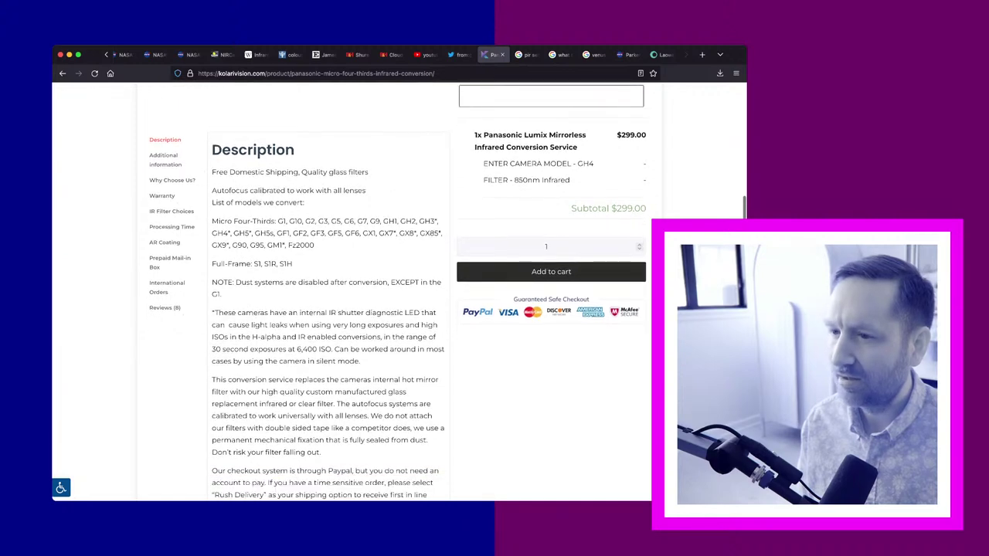
left_click(164, 159)
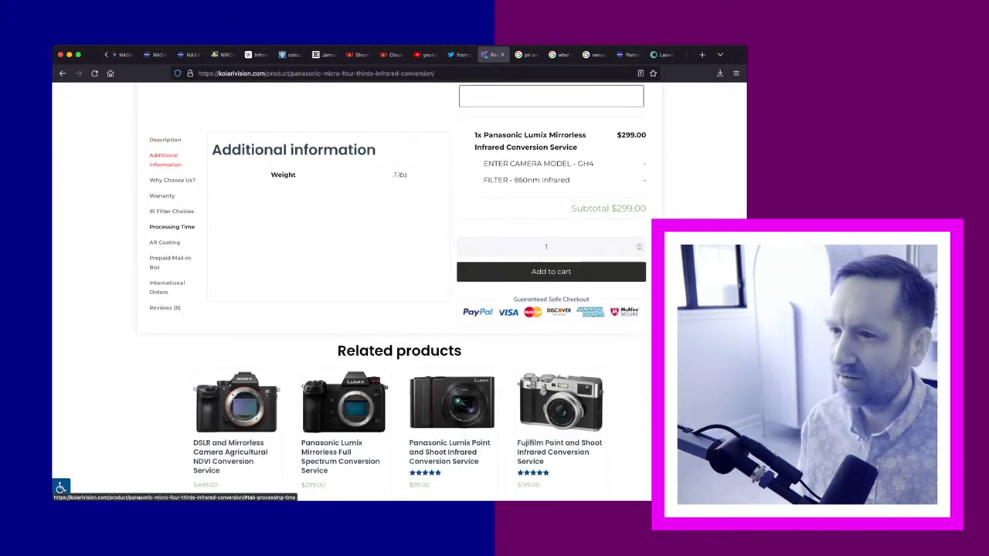
left_click(164, 242)
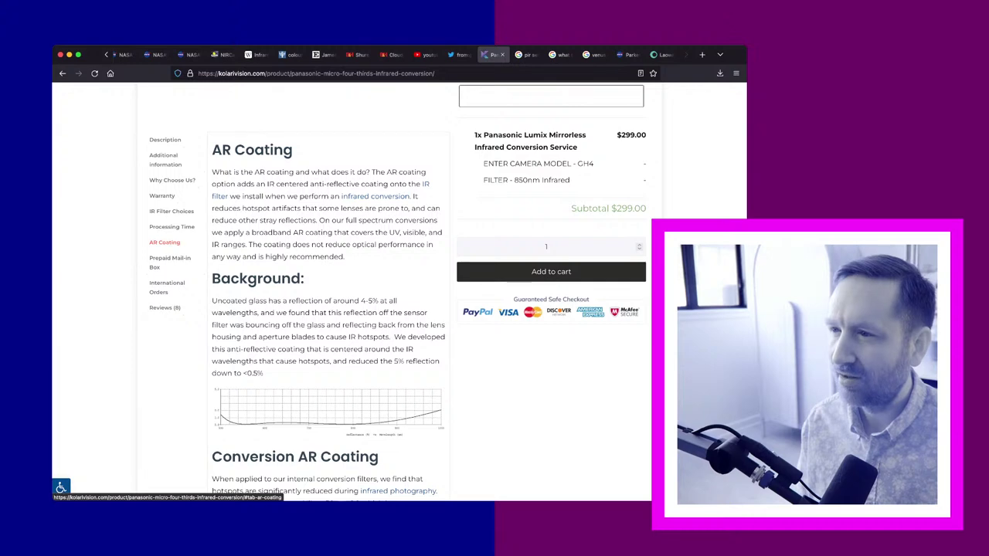
Step: Read the conversion service's Description section down to the transmission curves chart, and return to the YouTube live chat
left_click(165, 140)
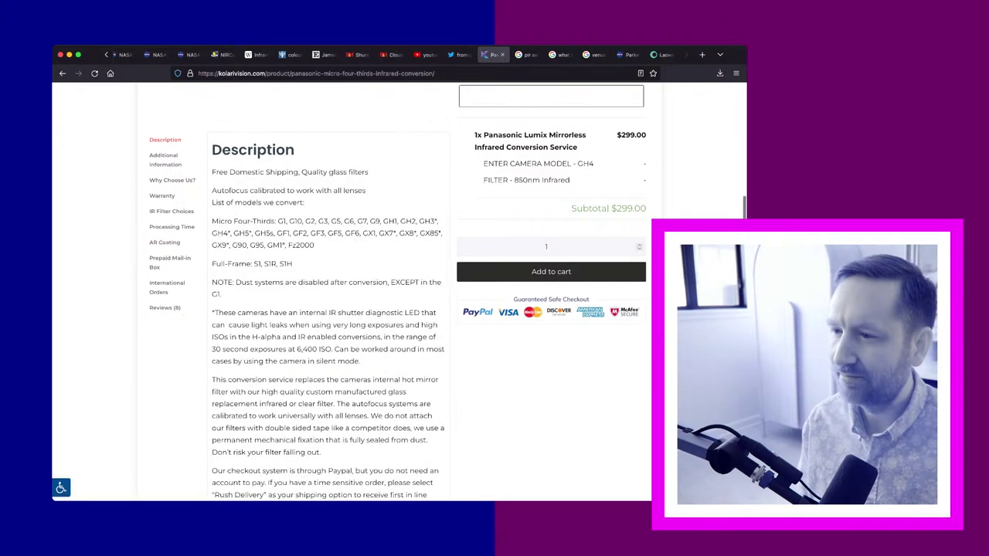
scroll(328, 309, "down", 1)
scroll(398, 289, "down", 1)
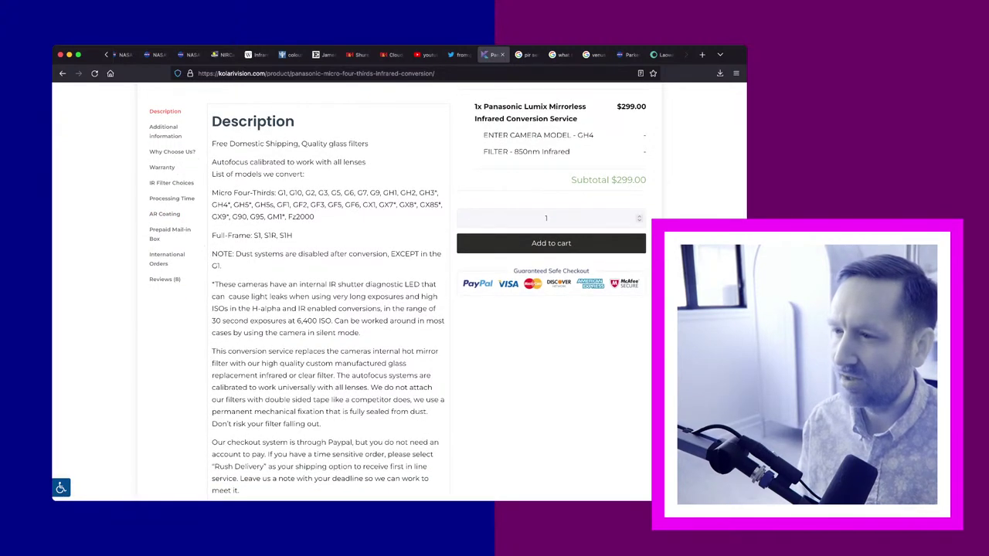
scroll(448, 297, "down", 1)
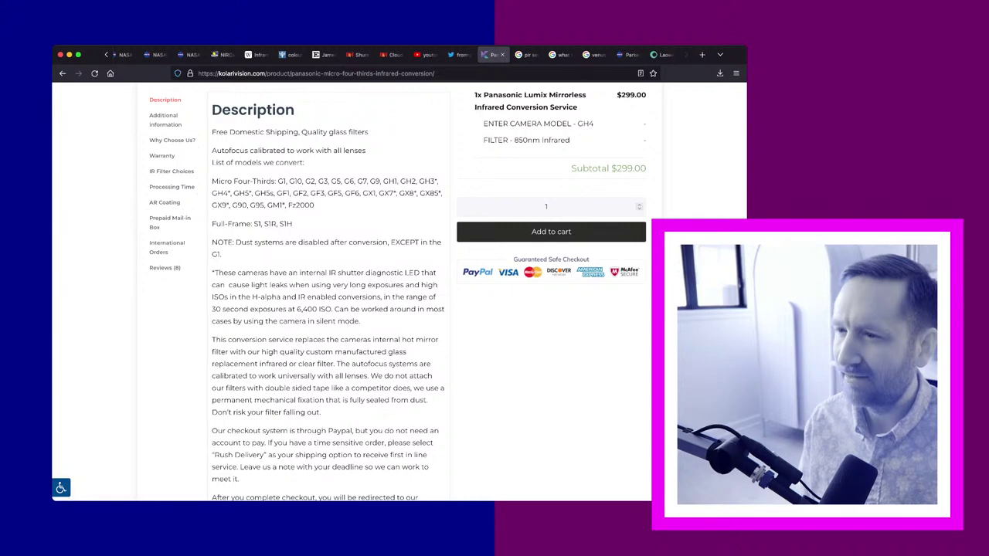
scroll(398, 294, "down", 5)
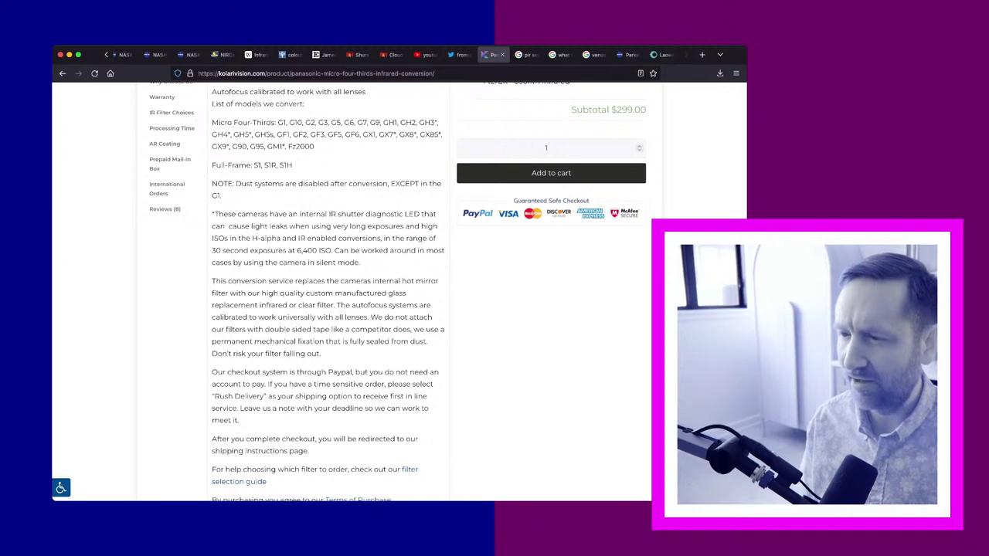
key("super+Tab")
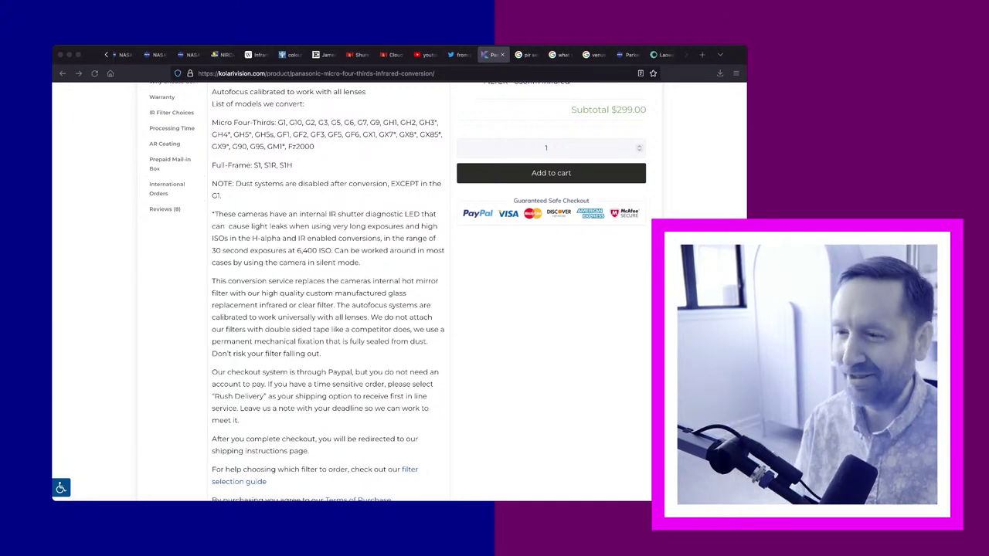
scroll(398, 292, "down", 5)
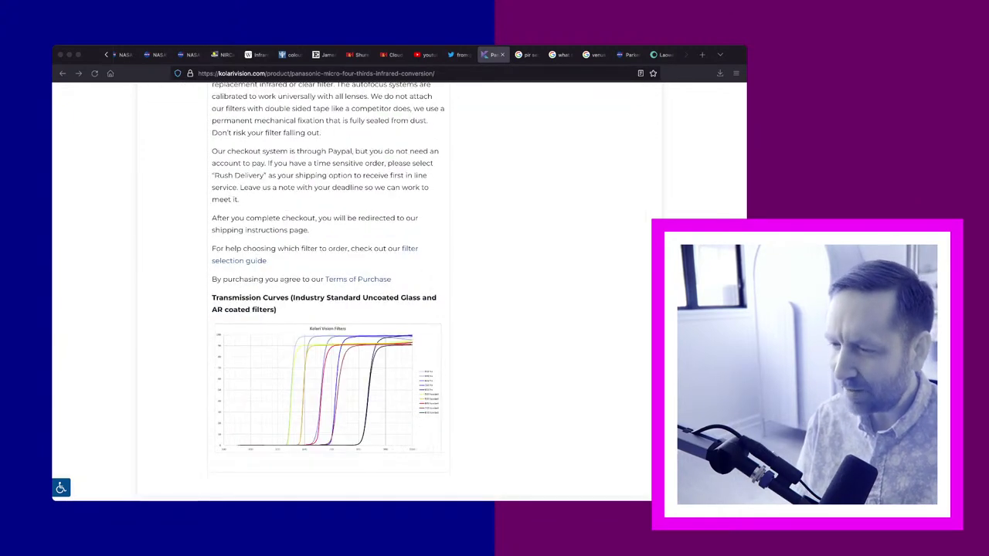
scroll(398, 292, "up", 5)
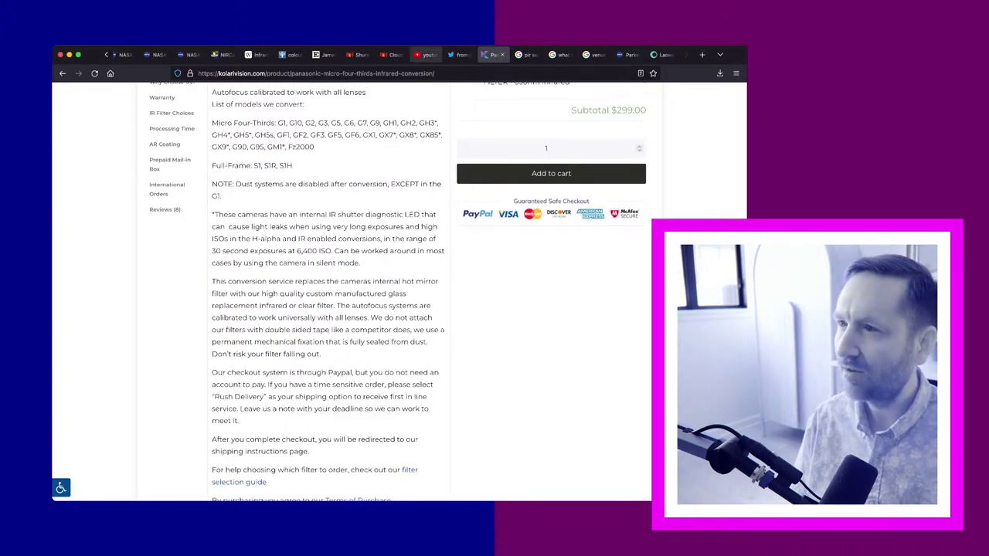
left_click(423, 54)
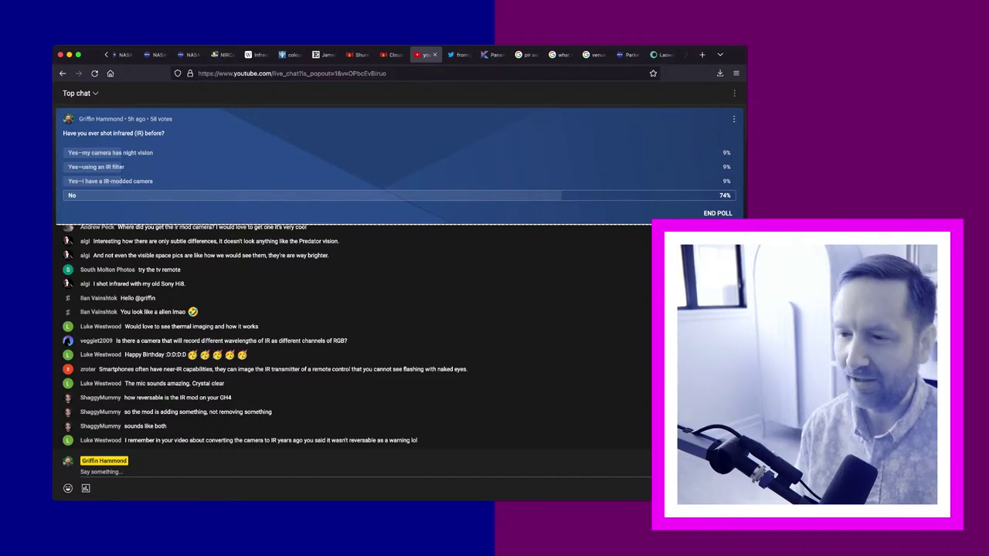
Step: Switch to Lightroom, look through the infrared filmstrip, and view the rocky mountain landscape and the convertible selfie photos
key("super+Tab")
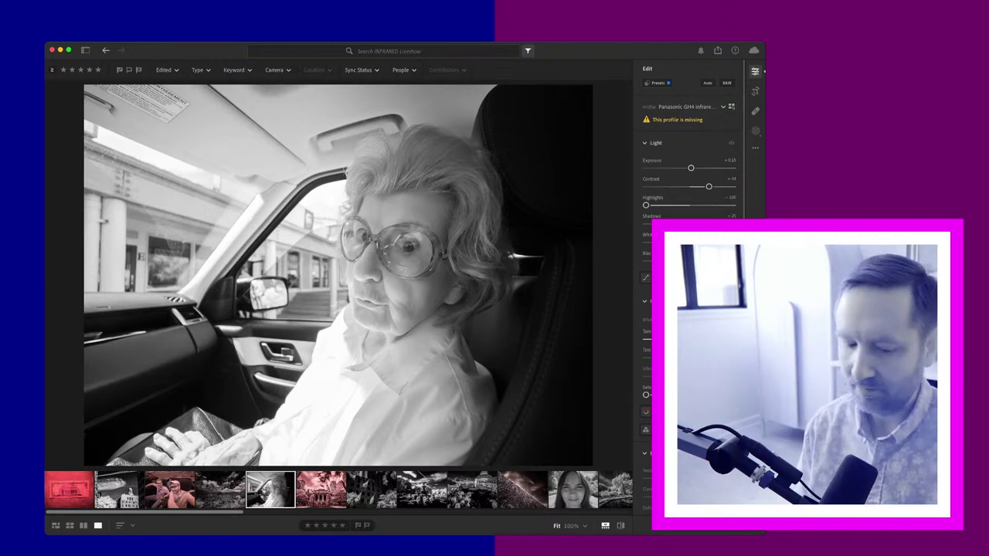
scroll(339, 490, "right", 15)
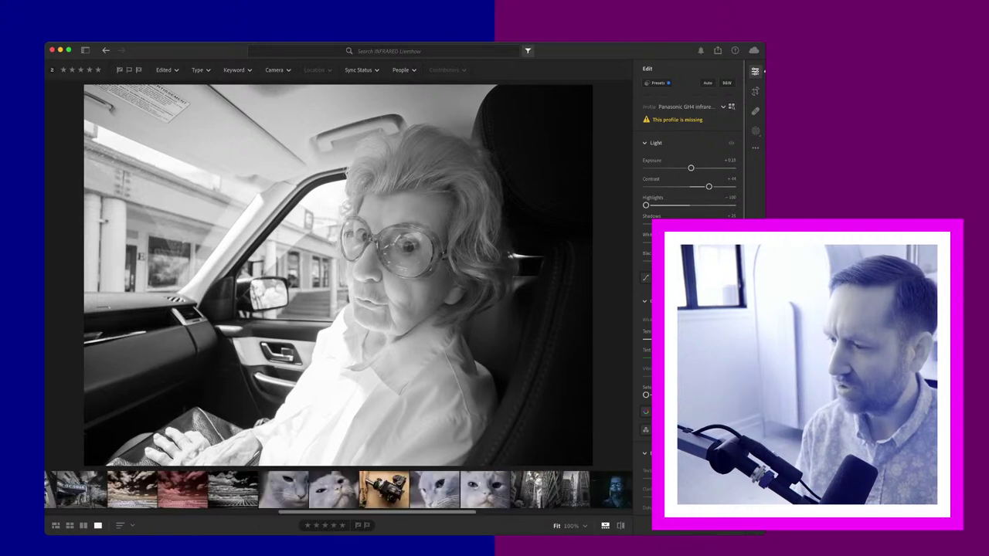
scroll(339, 490, "right", 15)
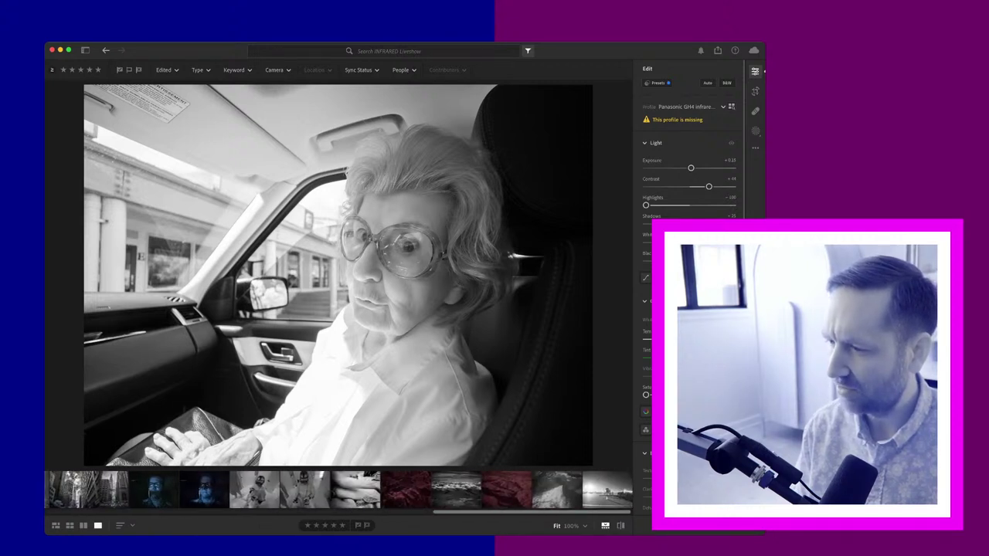
scroll(339, 490, "left", 10)
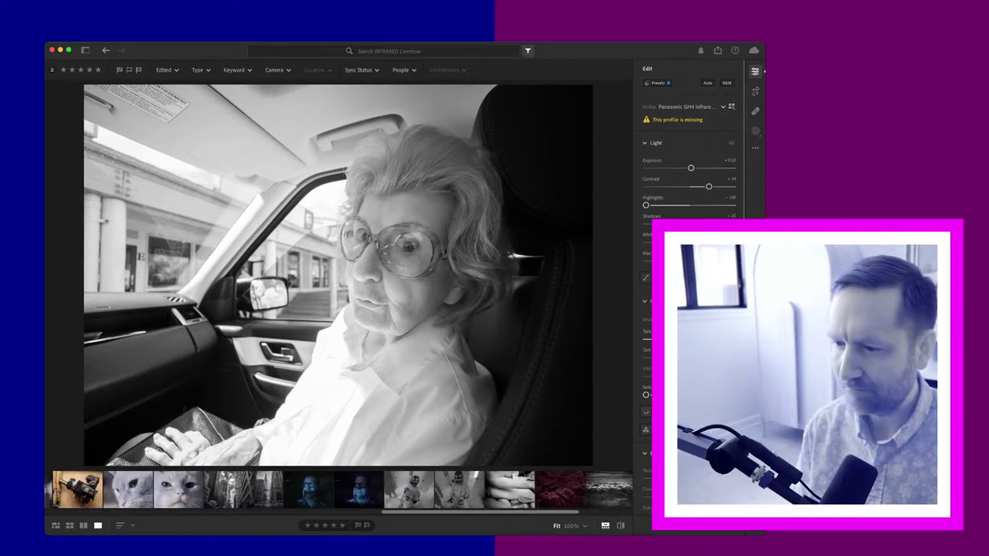
scroll(338, 490, "left", 12)
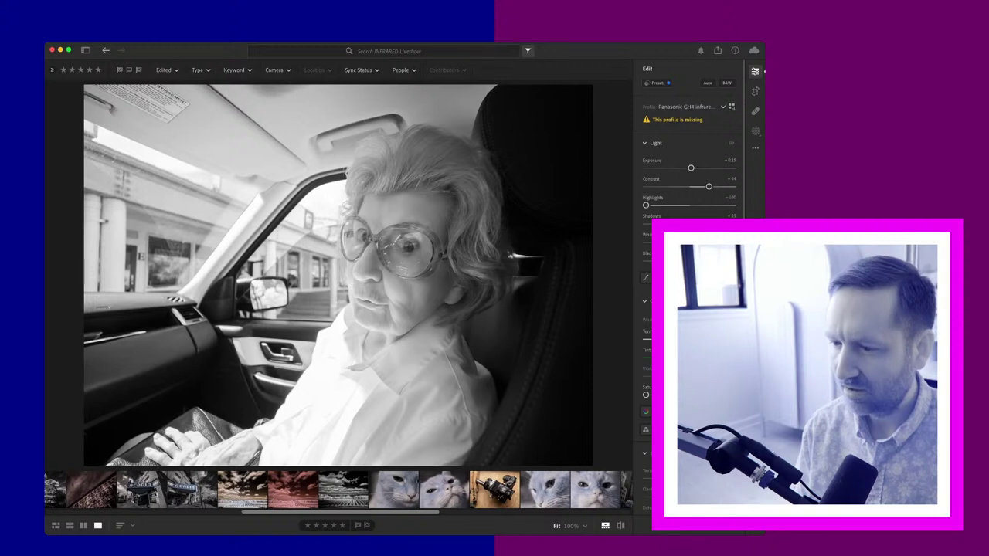
scroll(339, 490, "left", 15)
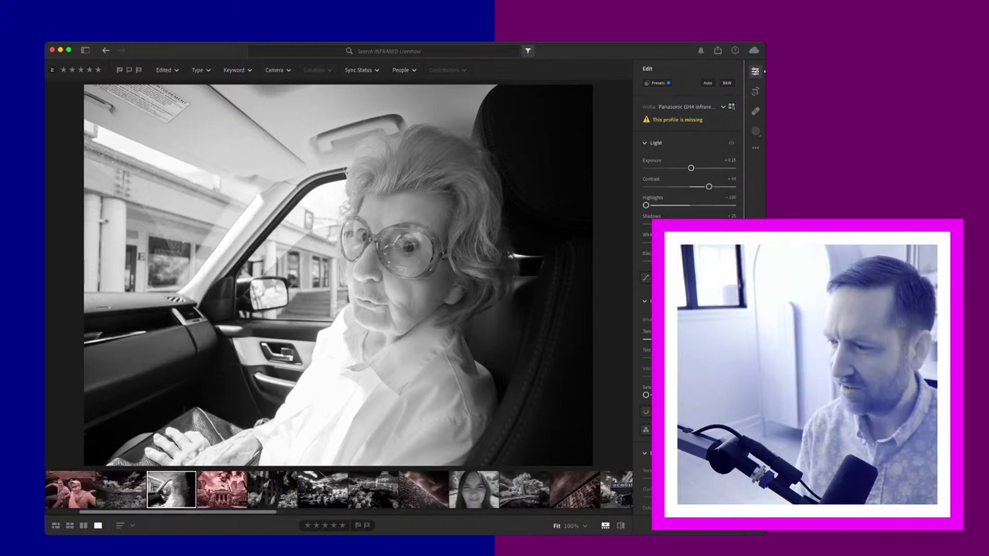
scroll(338, 490, "left", 8)
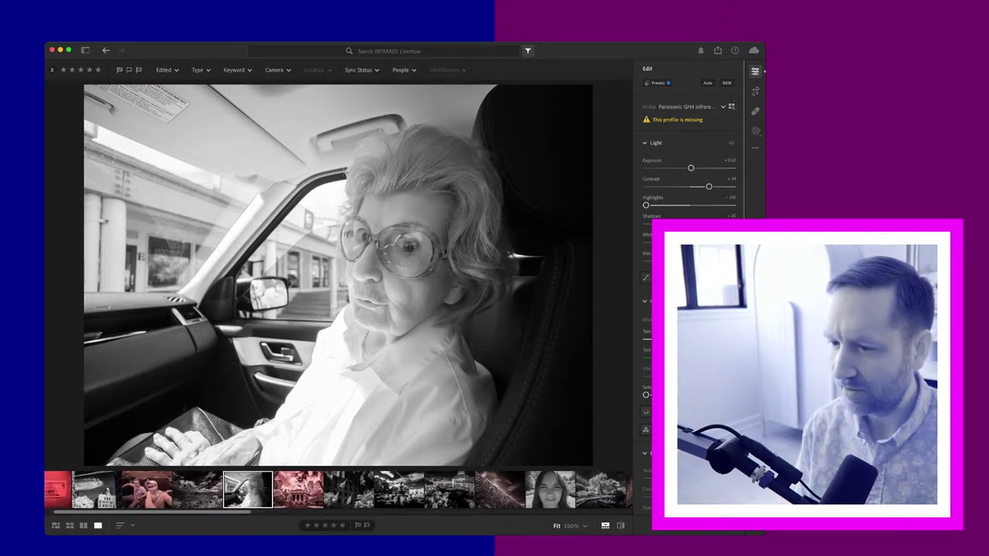
left_click(220, 490)
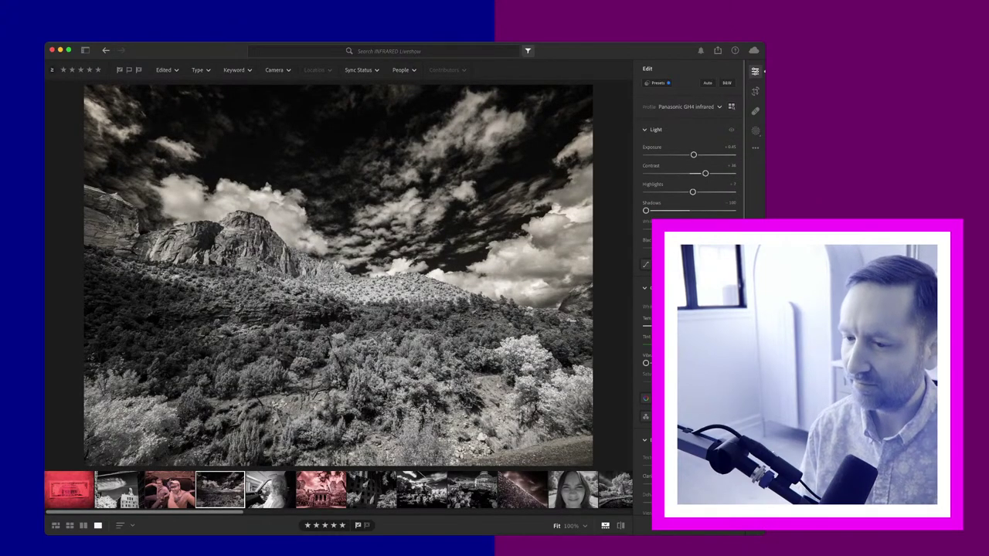
left_click(170, 490)
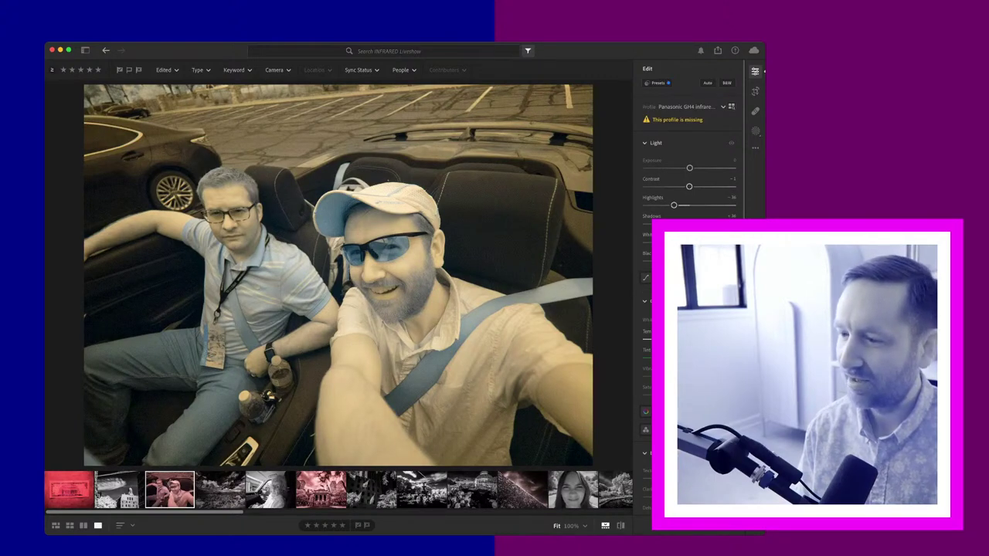
Step: Try the black-and-white treatment on the photo of the building with three flags, and revert to its Panasonic GH4 infrared profile
left_click(371, 490)
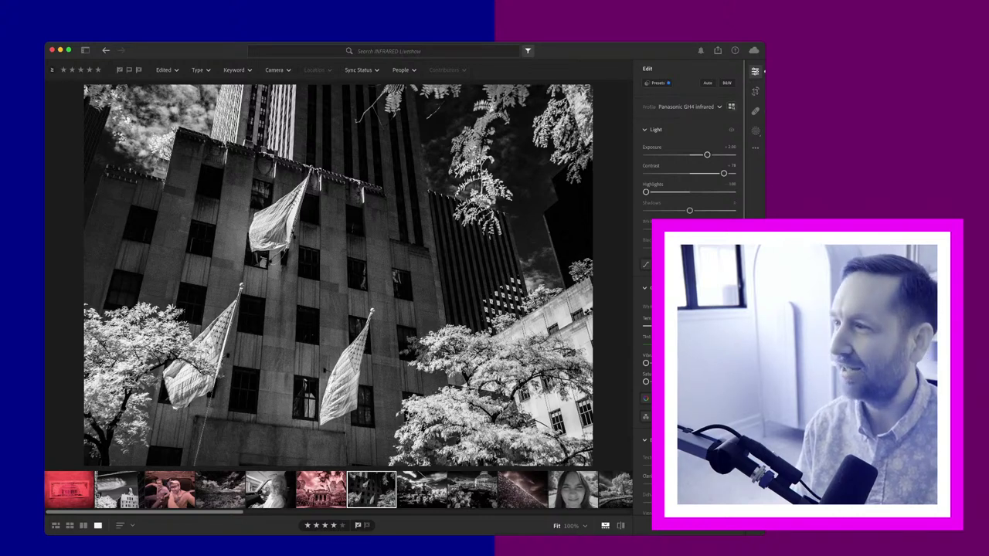
left_click(727, 83)
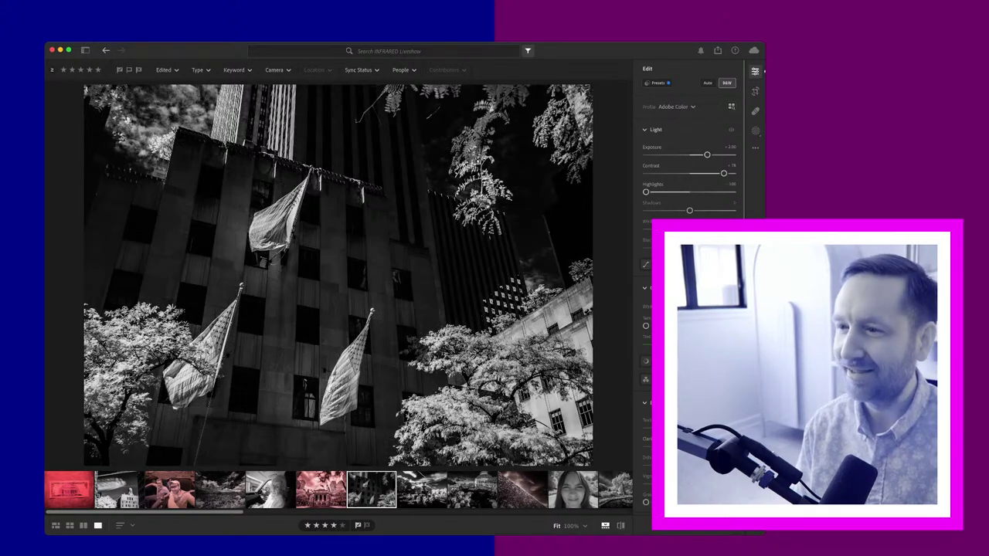
key("v")
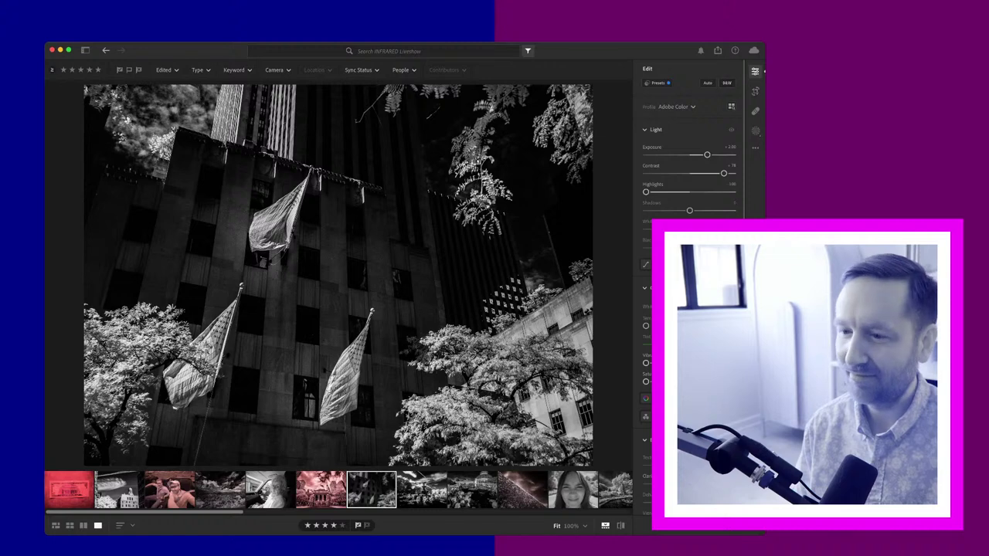
key("v")
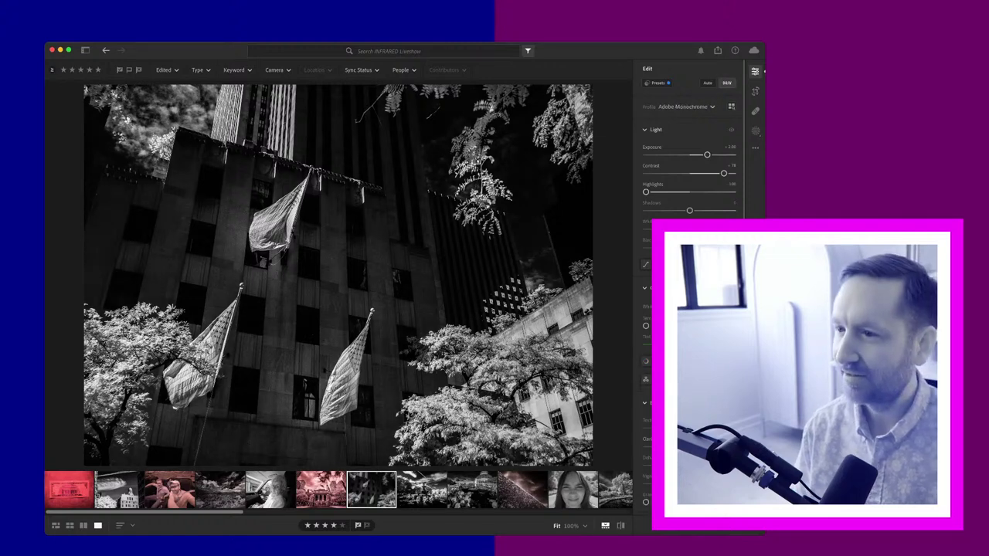
key("v")
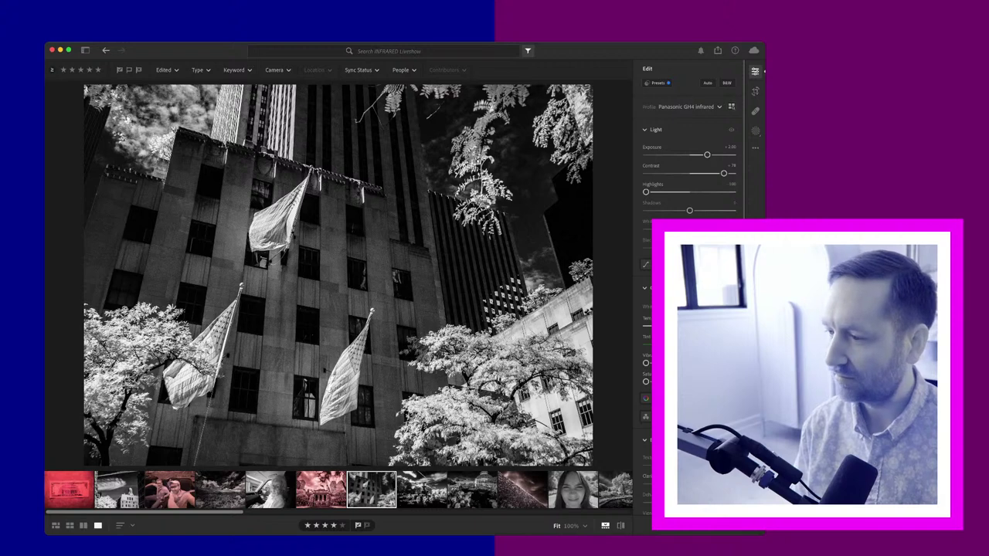
Step: View the close-up portrait of the squinting woman and the photo of the tree beside the pond with a boat
scroll(338, 490, "right", 1)
left_click(565, 490)
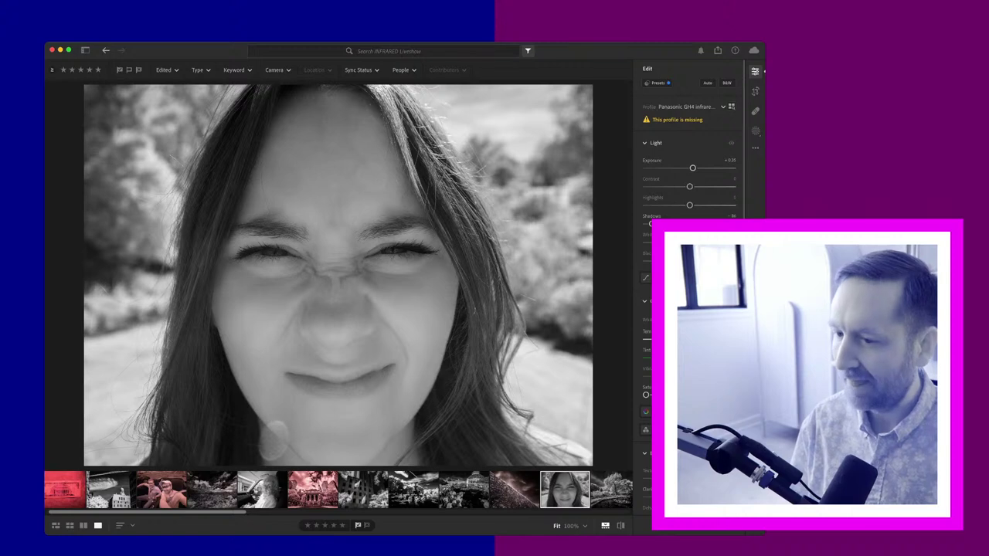
scroll(338, 490, "right", 3)
scroll(338, 490, "right", 1)
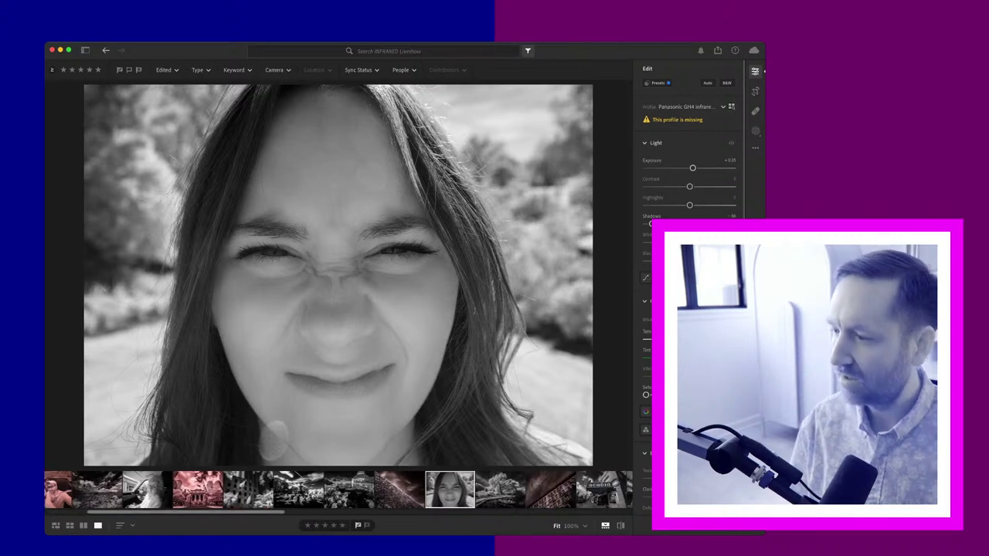
key("Right")
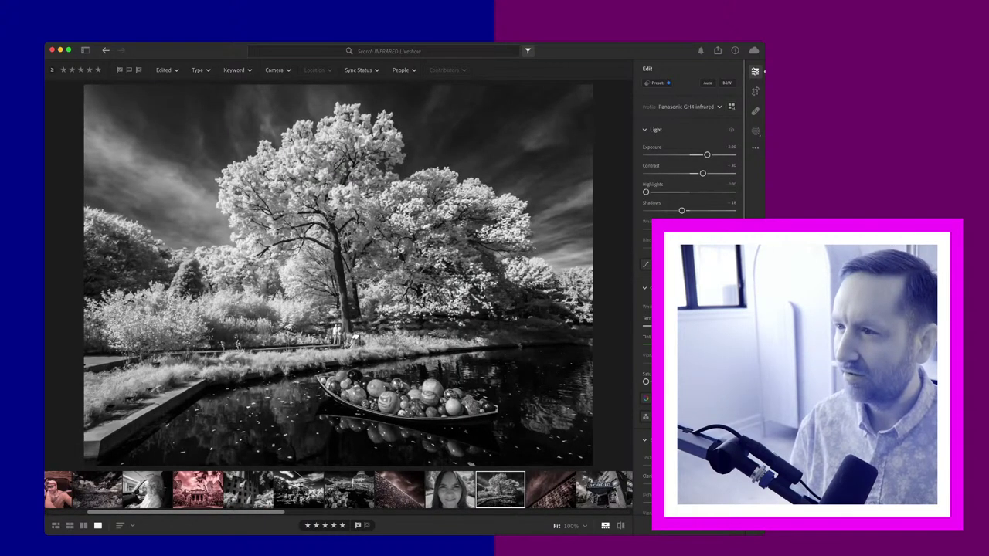
Step: Find and open the first Acadia theatre marquee photo in the infrared collection
scroll(338, 490, "right", 1)
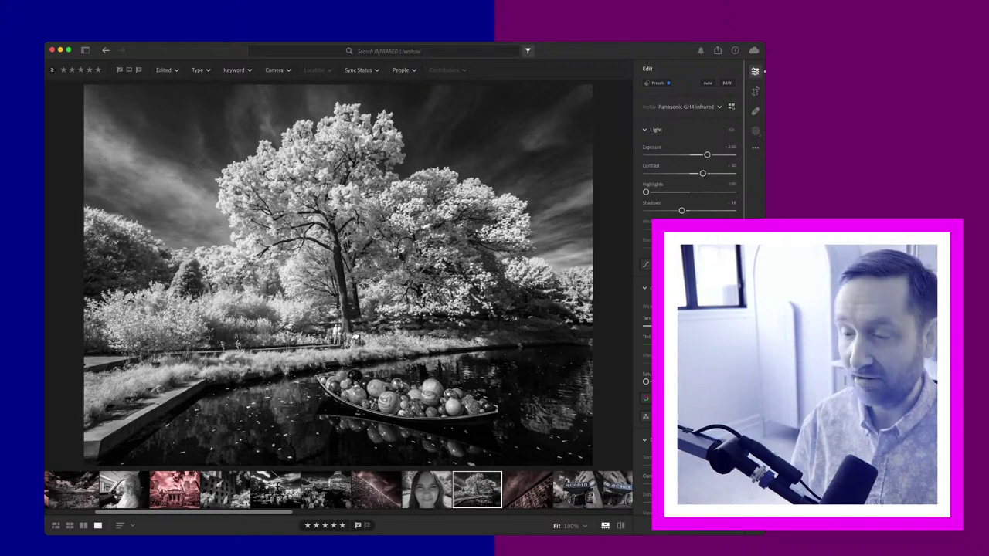
scroll(338, 490, "right", 5)
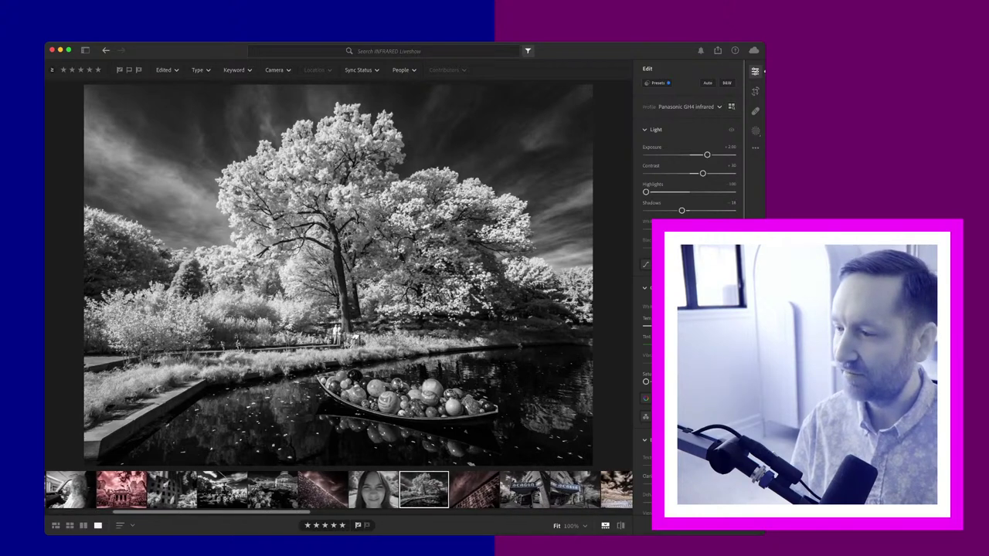
left_click(410, 489)
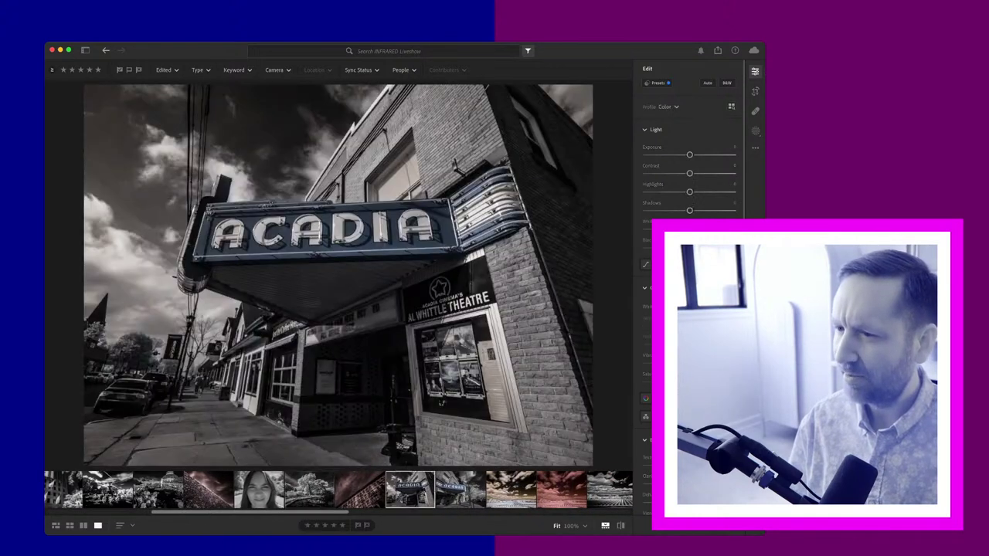
Step: Compare the two Acadia theatre marquee photos, ending on the first one
scroll(339, 489, "right", 1)
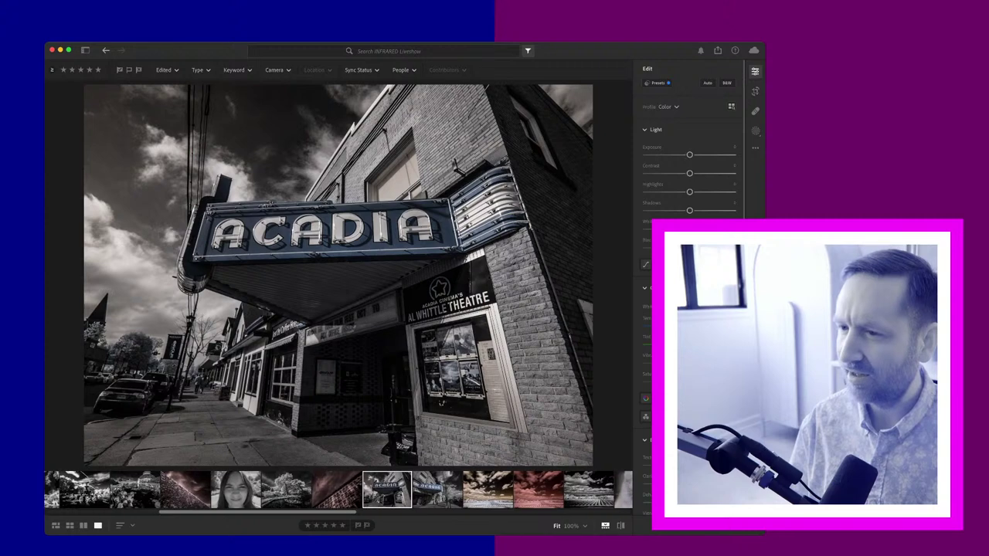
scroll(339, 490, "right", 1)
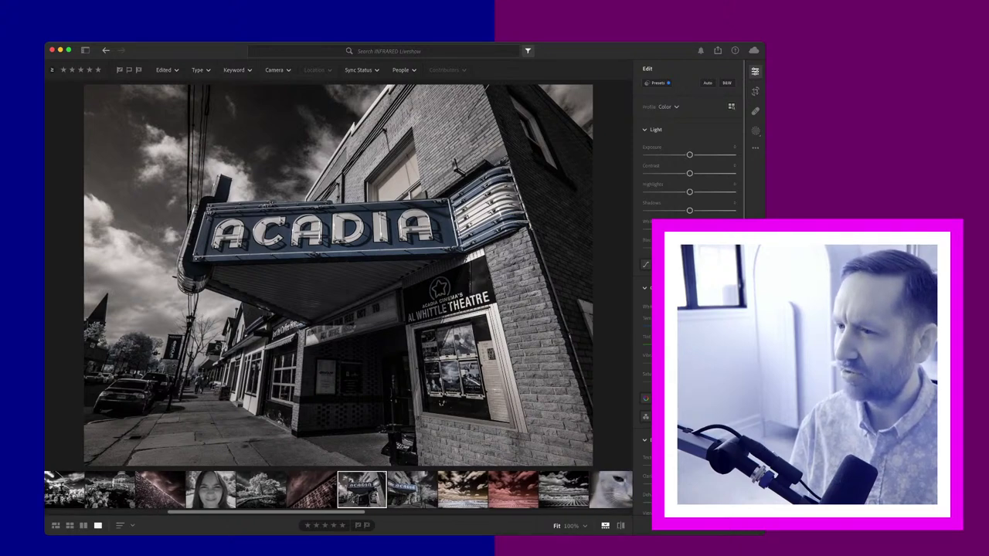
key("Right")
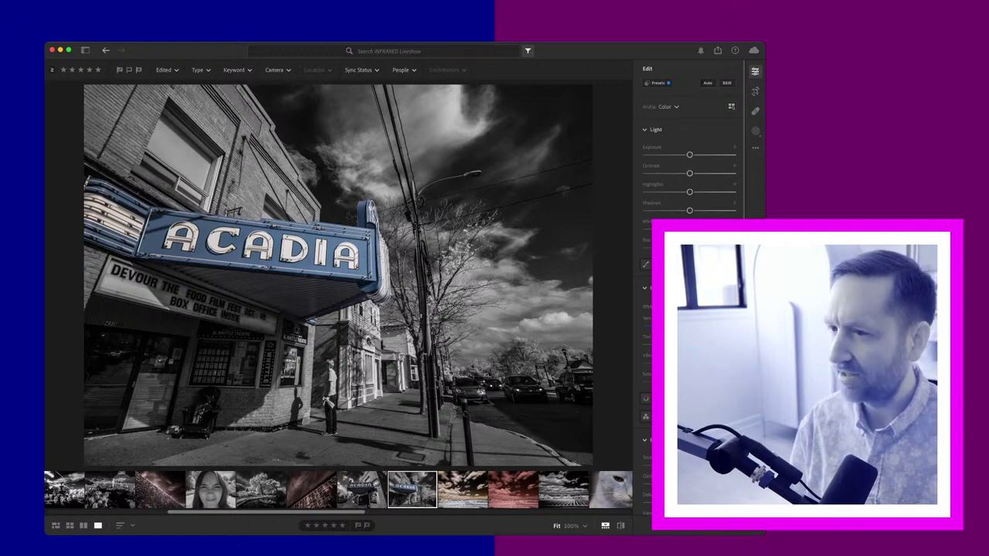
key("Left")
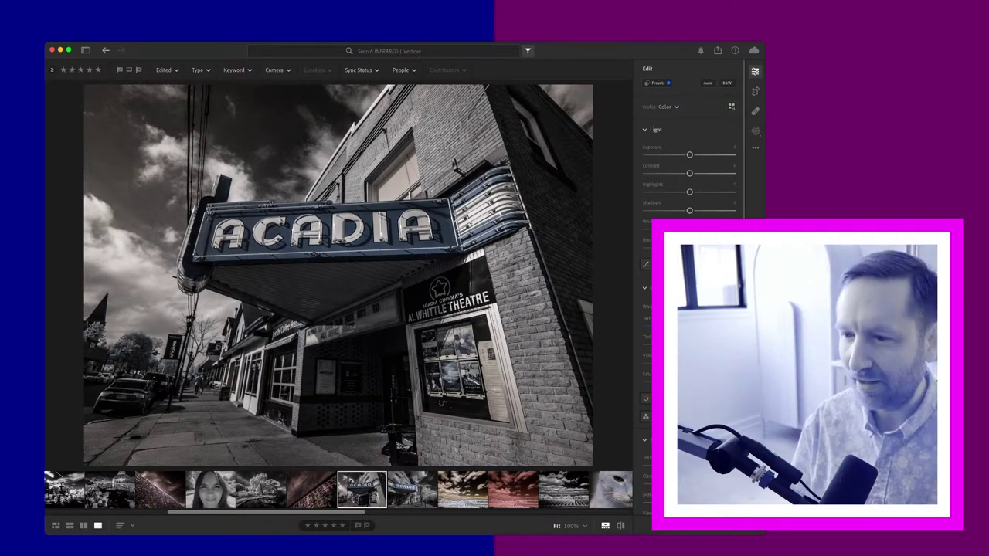
Step: Inspect the first Acadia marquee photo at 100% zoom, return it to fit view, and open the second marquee photo
key("space")
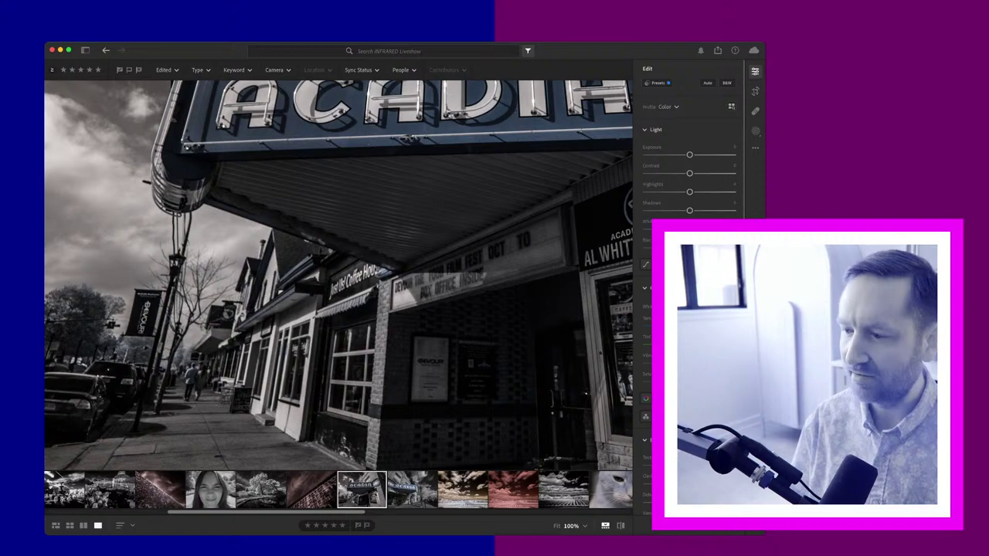
key("space")
key("space")
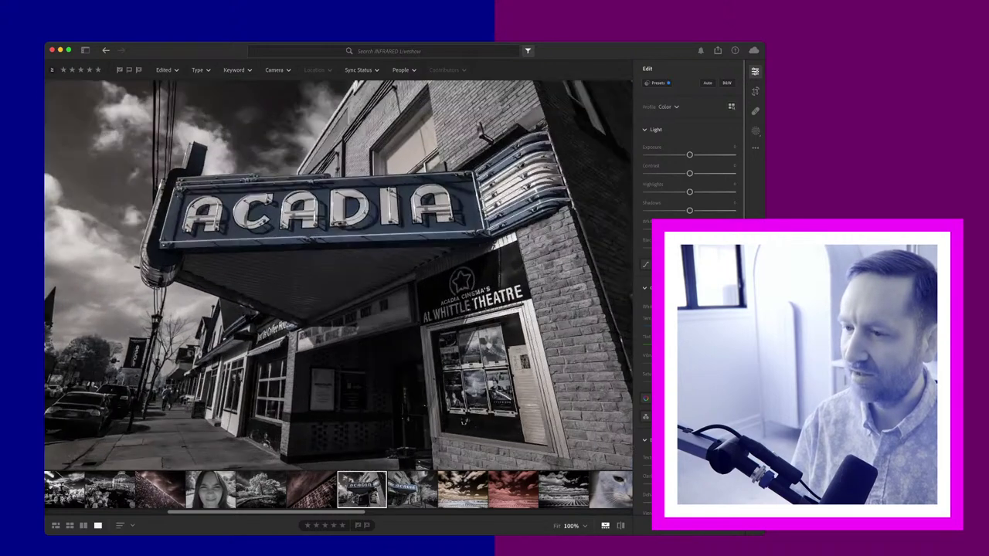
key("space")
key("Right")
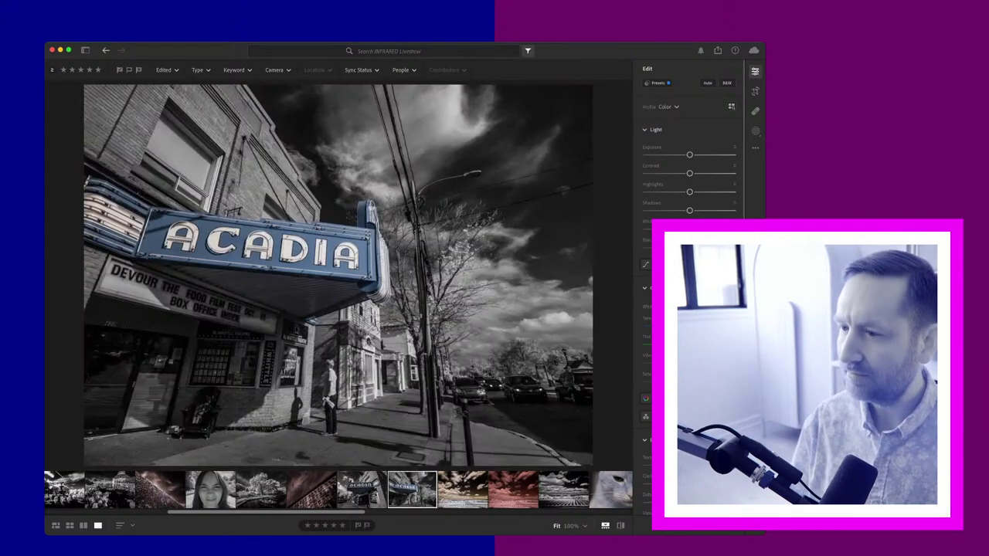
Step: Browse past the vineyard photos to the upward-looking cat close-up, and return to the red vineyard photo
key("Right")
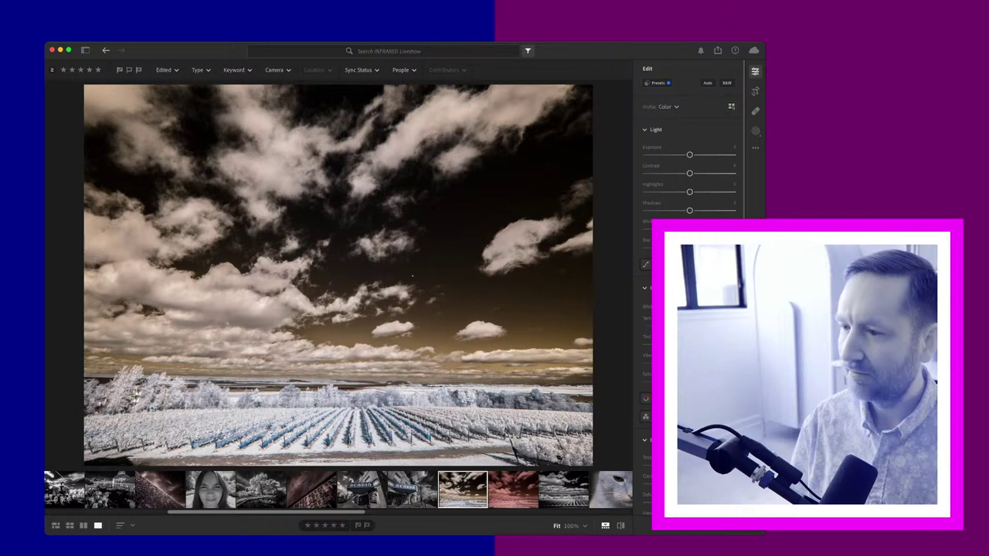
key("Right")
key("Right")
key("Right")
key("Right")
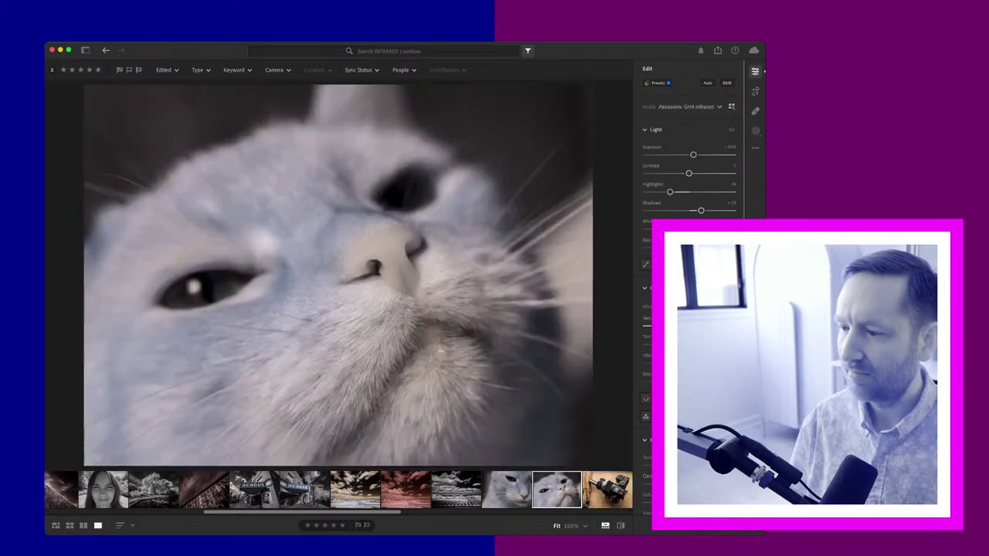
key("Left")
key("Left")
key("Left")
key("Left")
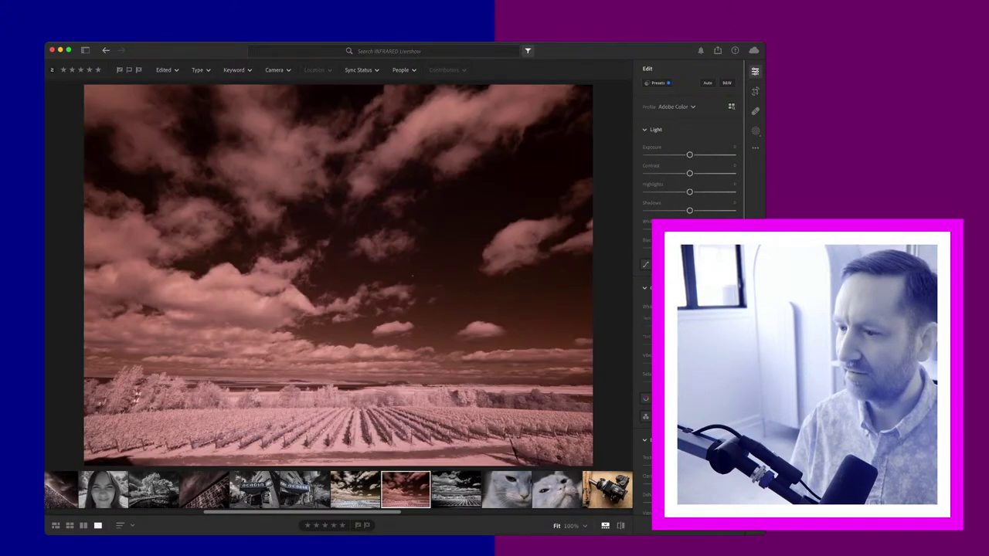
Step: Compare the red vineyard photo with its golden-sky version, and open the black-and-white vineyard photo
key("Right")
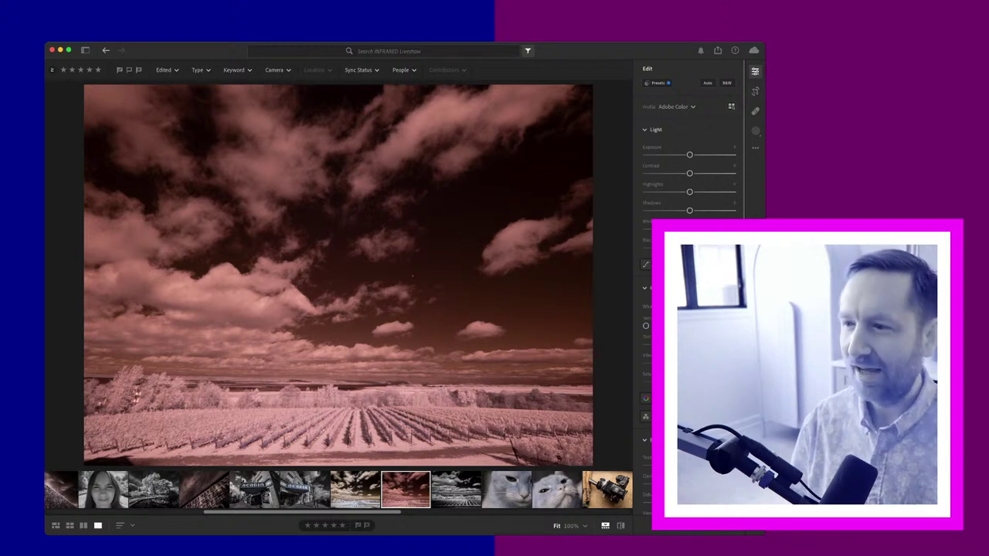
key("Left")
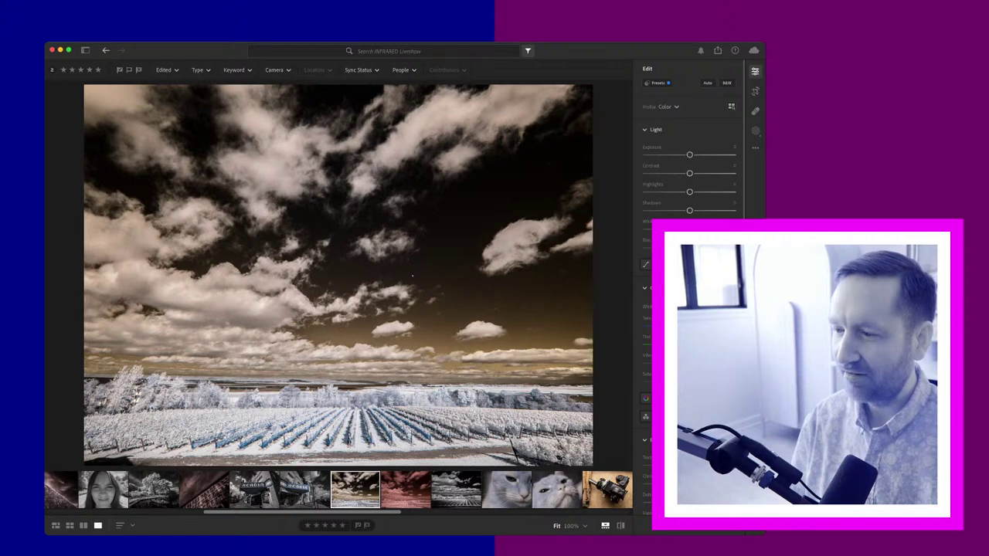
key("Right")
key("Right")
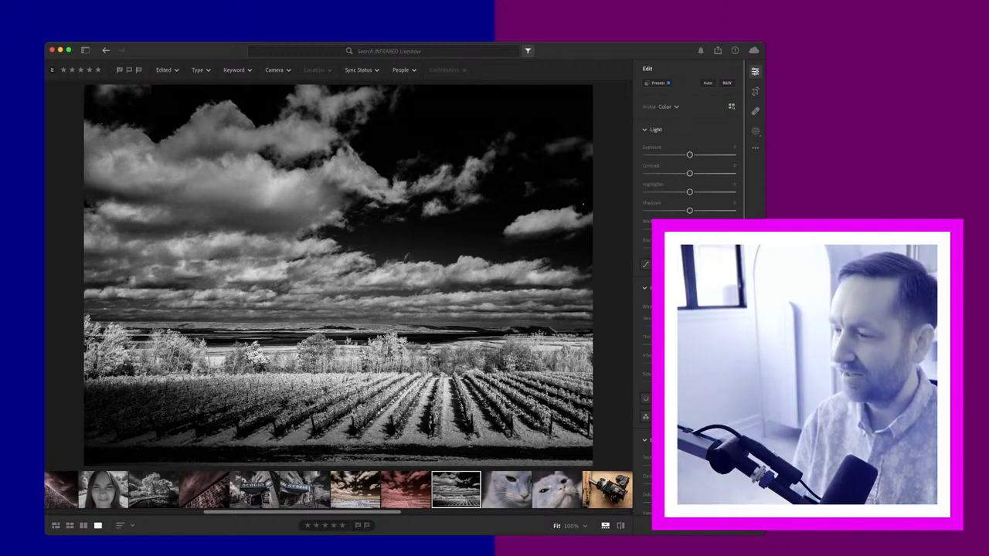
Step: View the two cat close-ups and open the photo of the camera labelled IR
key("Right")
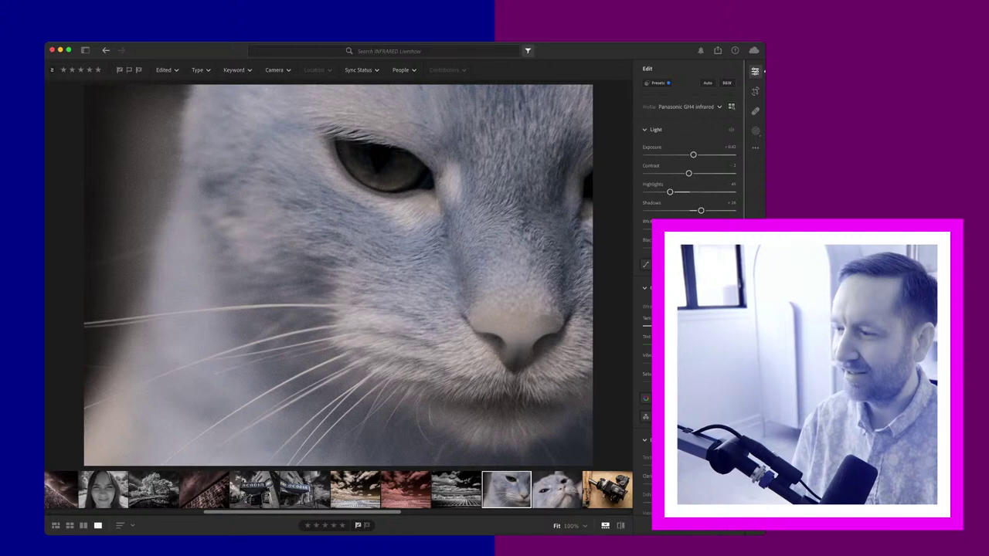
key("Right")
key("Right")
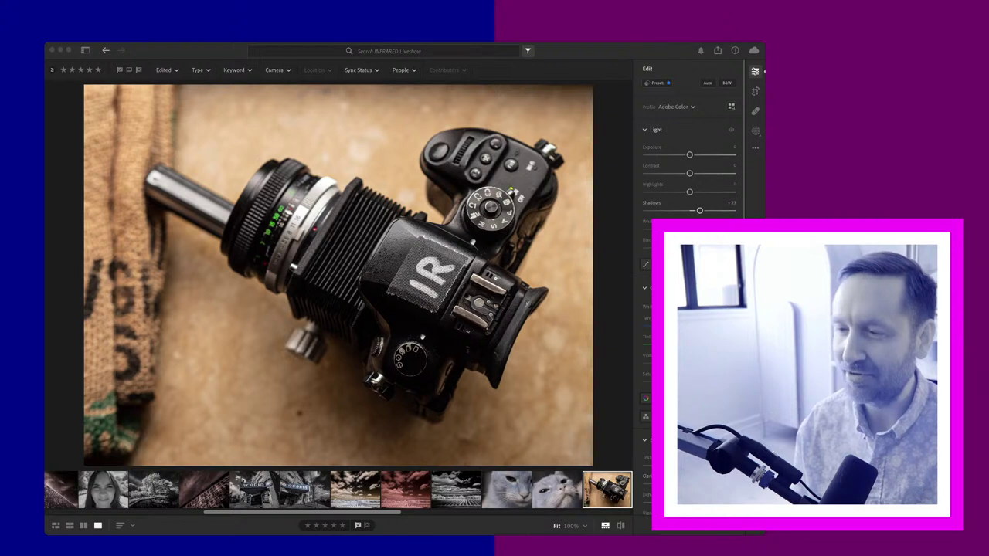
key("super+Tab")
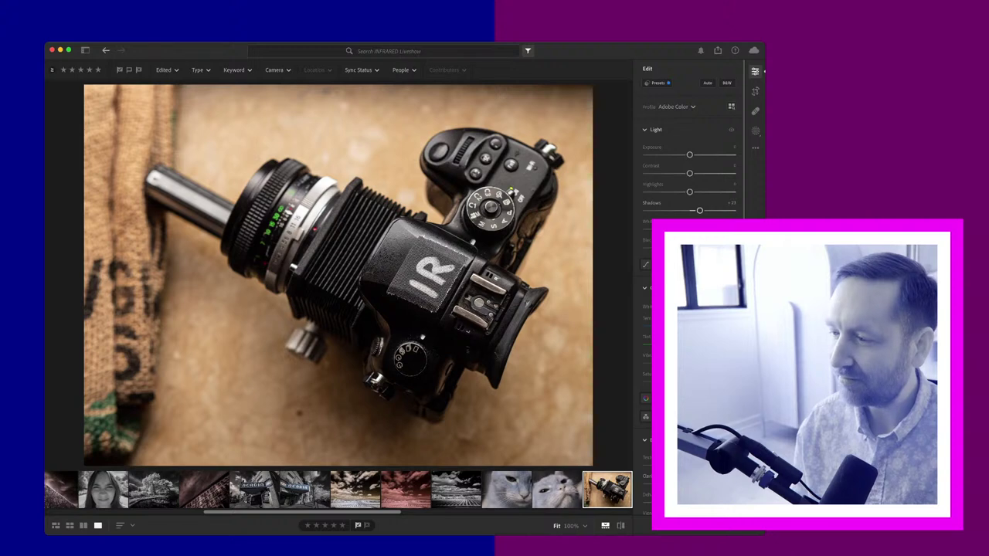
Step: Revisit the two cat close-ups before the camera photo, and view the two cat close-ups after it
key("Left")
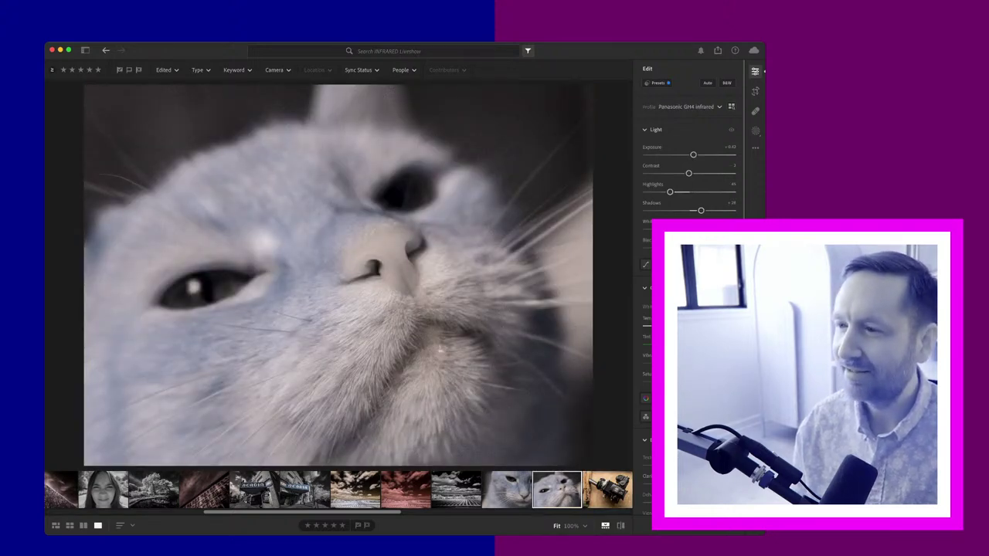
key("Left")
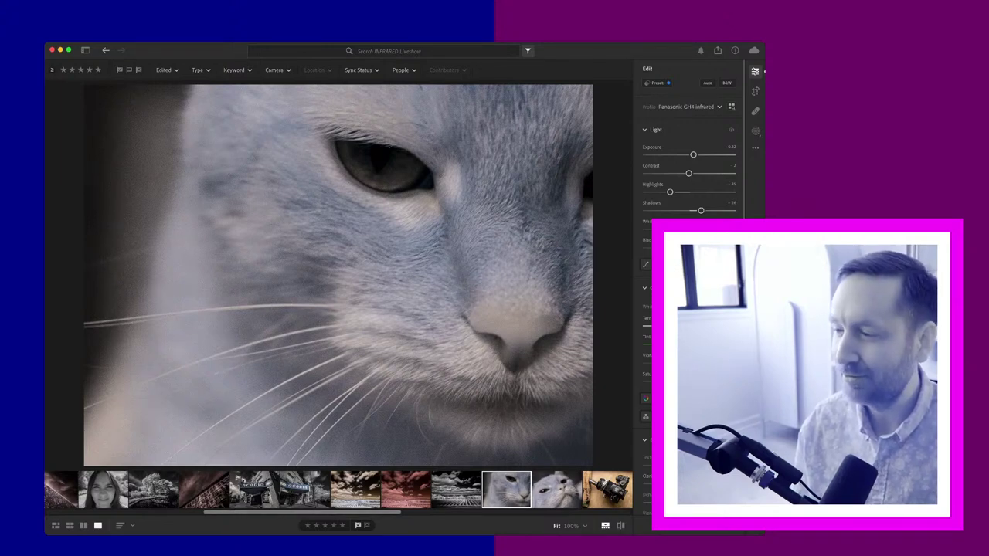
scroll(338, 490, "right", 1)
scroll(338, 490, "right", 3)
left_click(523, 489)
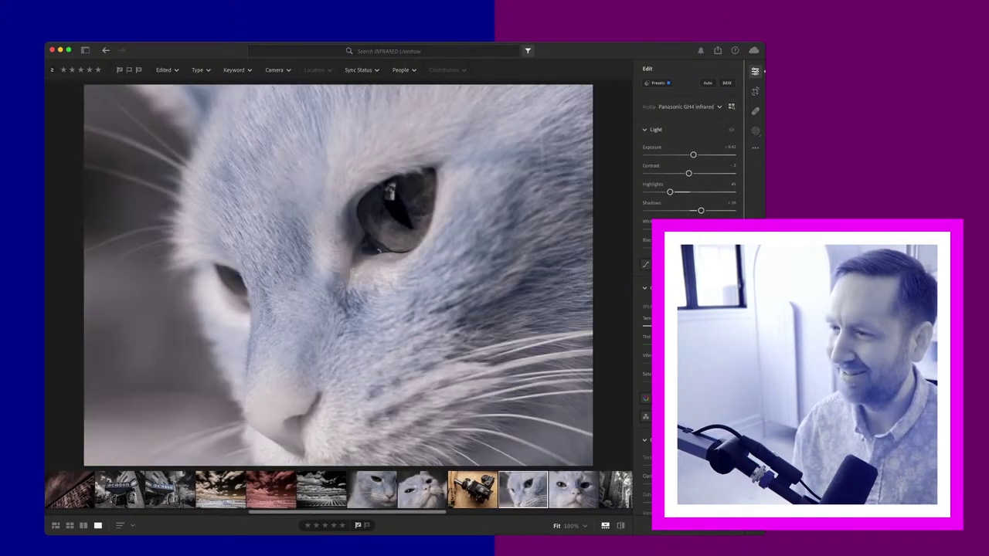
scroll(338, 490, "right", 4)
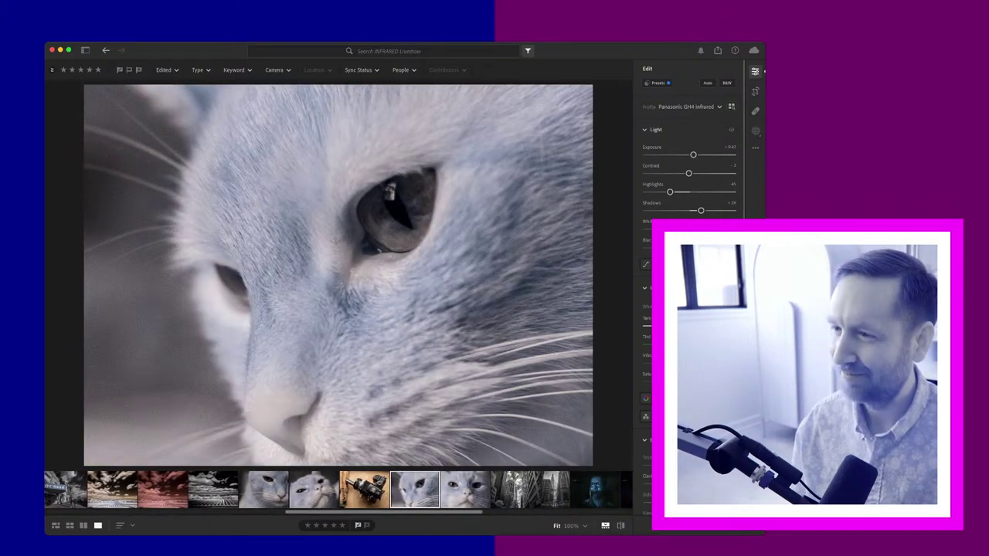
key("Right")
scroll(338, 490, "right", 4)
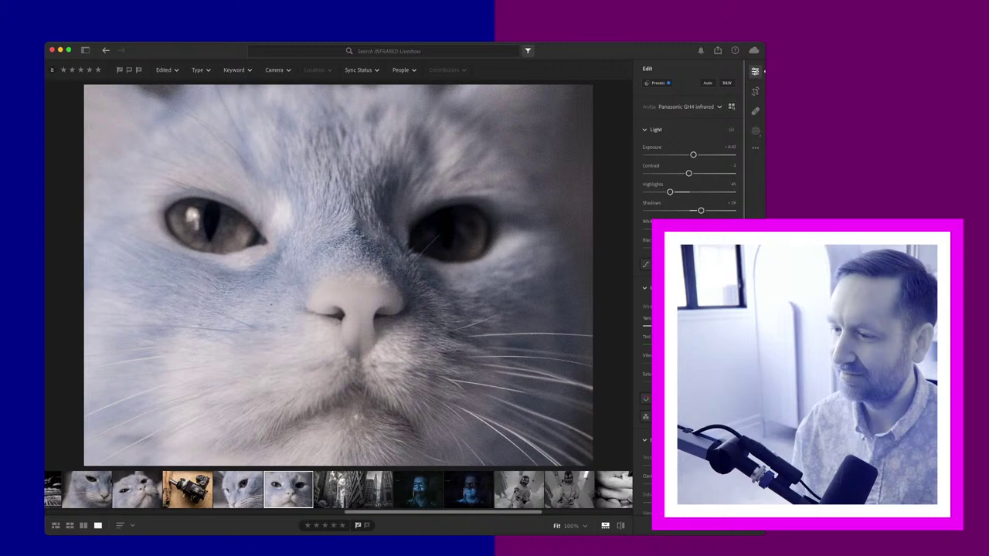
Step: View the Empire State Building and clock tower street photos, and browse on to the photo of veins in an arm
key("Right")
scroll(339, 490, "right", 1)
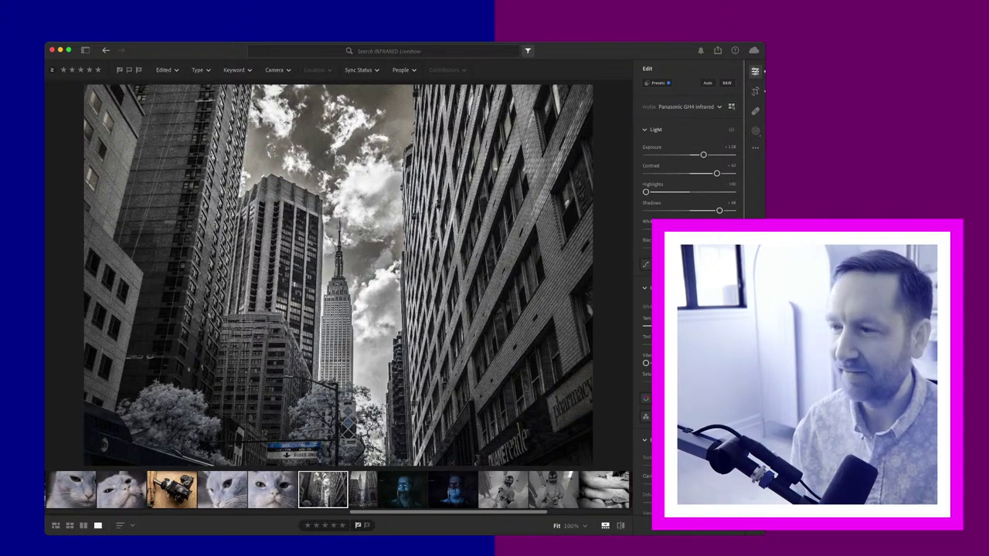
key("Right")
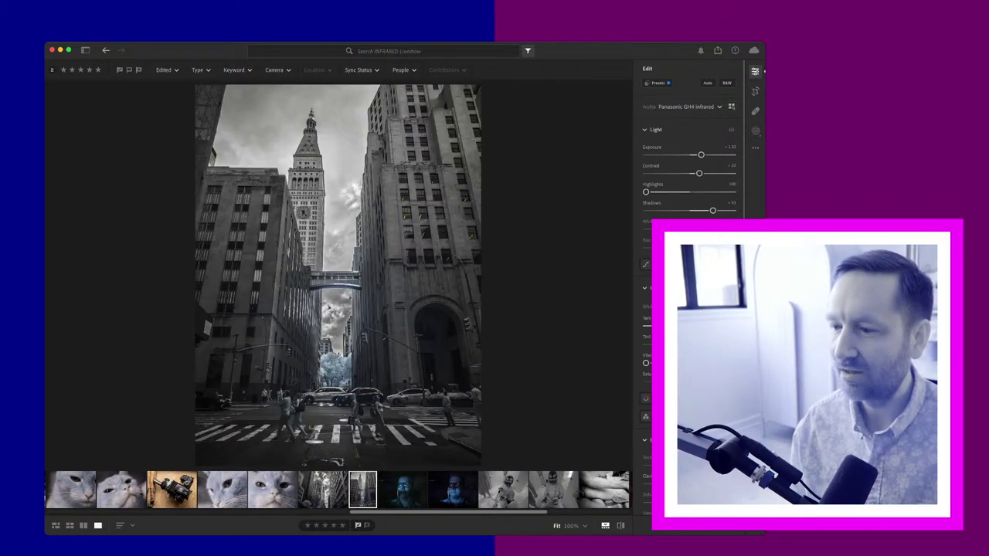
key("Left")
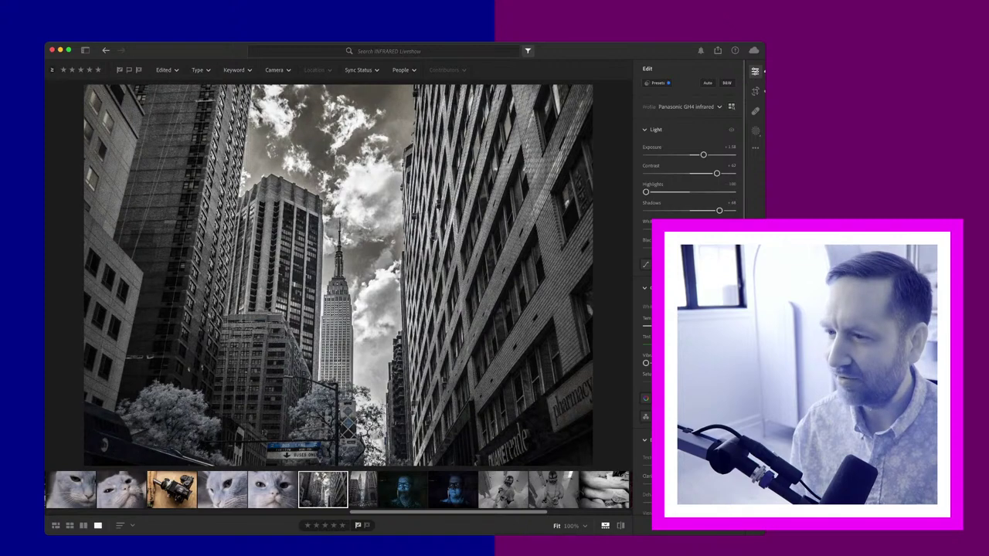
key("Right")
key("Right")
key("Right")
key("Right")
key("Right")
key("Right")
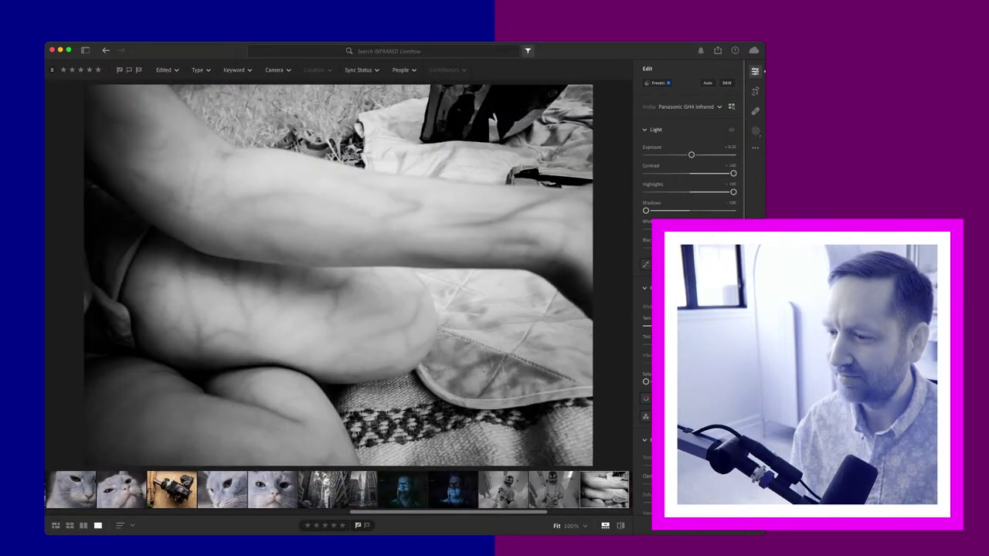
Step: Try the black-and-white treatment on the Empire State Building photo, and revert to its Panasonic GH4 infrared profile
key("Left")
key("Left")
key("Left")
key("Left")
key("Left")
key("Left")
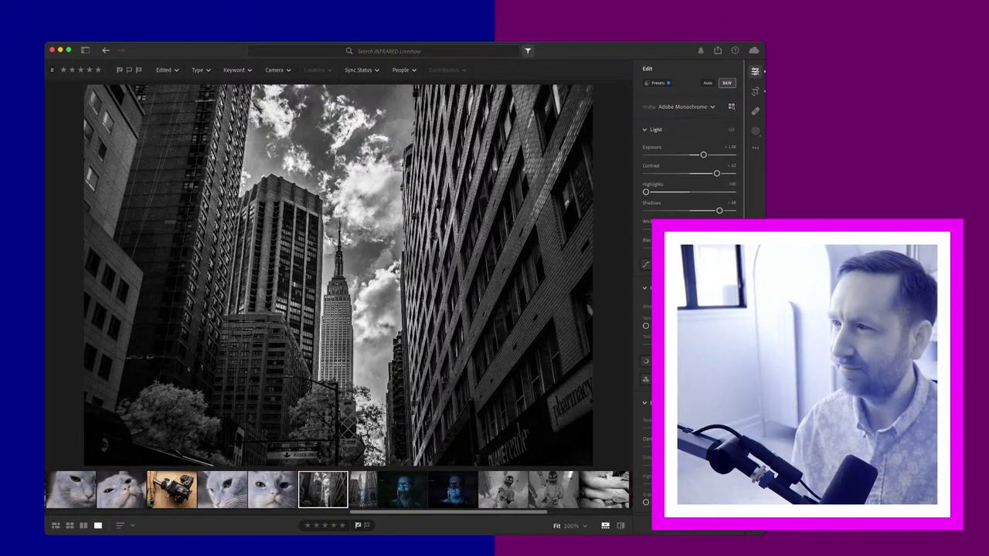
key("v")
key("super+z")
key("super+z")
Step: View the photo of the man wearing the VR headset, and return to the Empire State Building photo
key("Right")
key("Right")
key("Right")
key("Right")
key("Right")
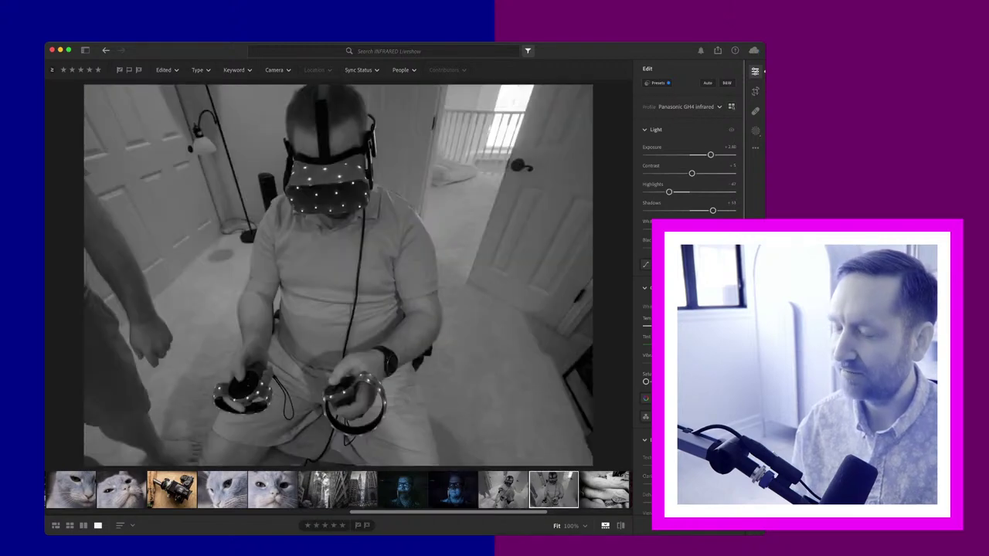
key("Left")
key("Left")
key("Left")
key("Left")
key("Left")
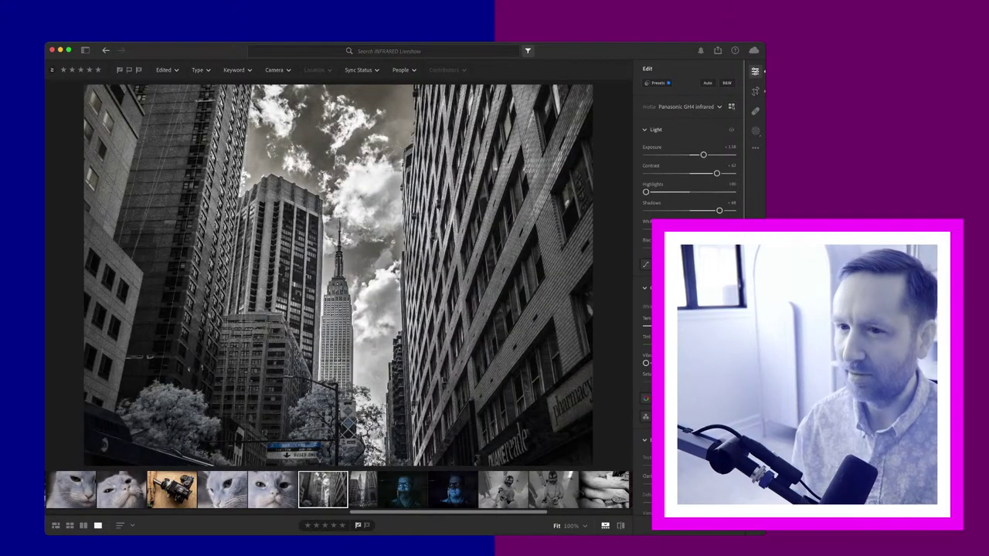
Step: Try the black-and-white treatment on the clock tower street photo, and undo back to its Panasonic GH4 infrared profile
key("Right")
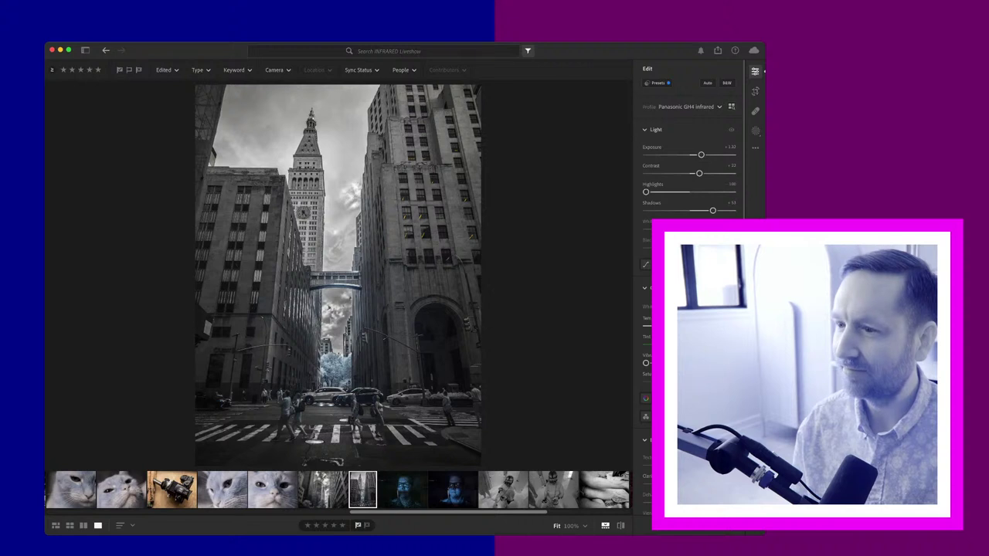
key("v")
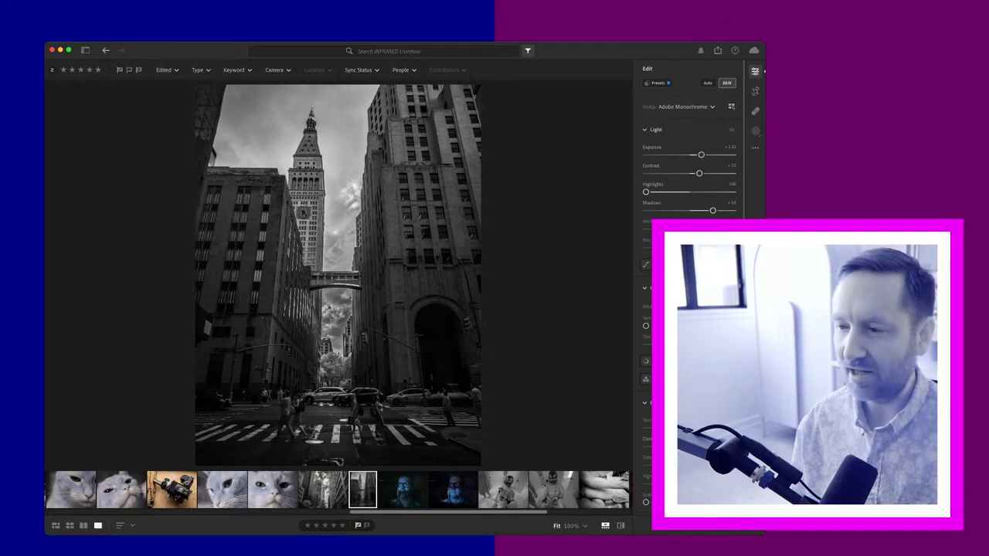
key("v")
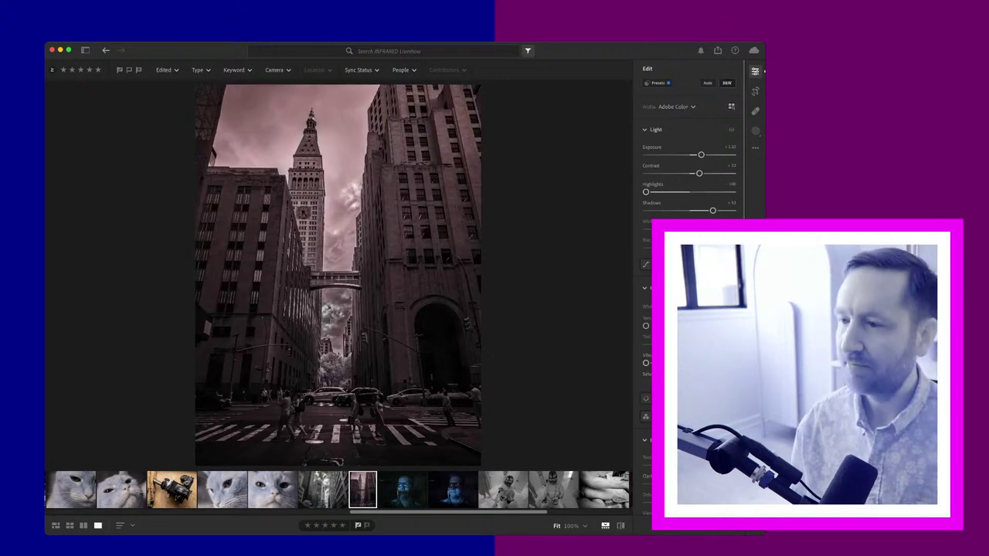
key("super+z")
key("super+z")
key("super+Tab")
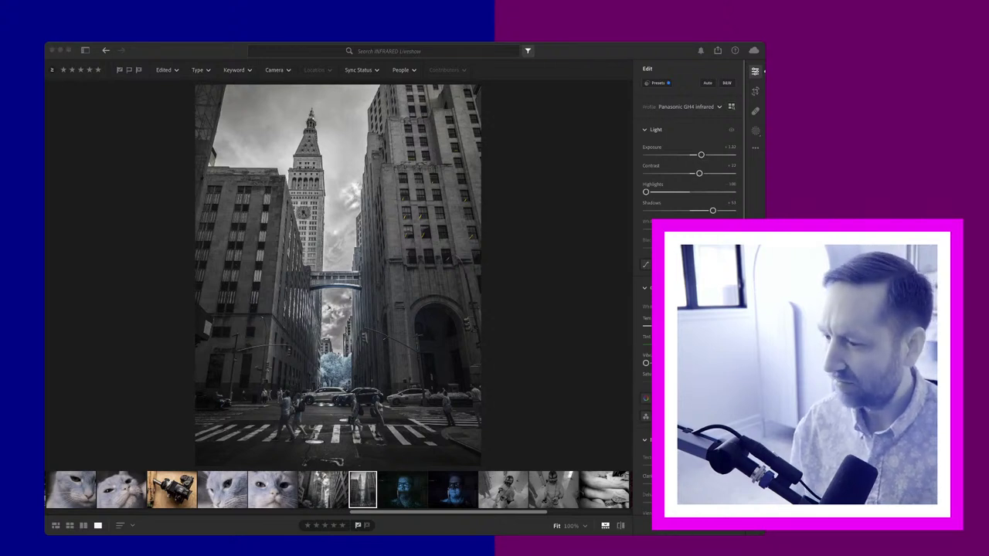
key("super+Tab")
Step: Find the rooftop water tower photo near the start of the collection, and turn off its black-and-white treatment
scroll(337, 490, "right", 3)
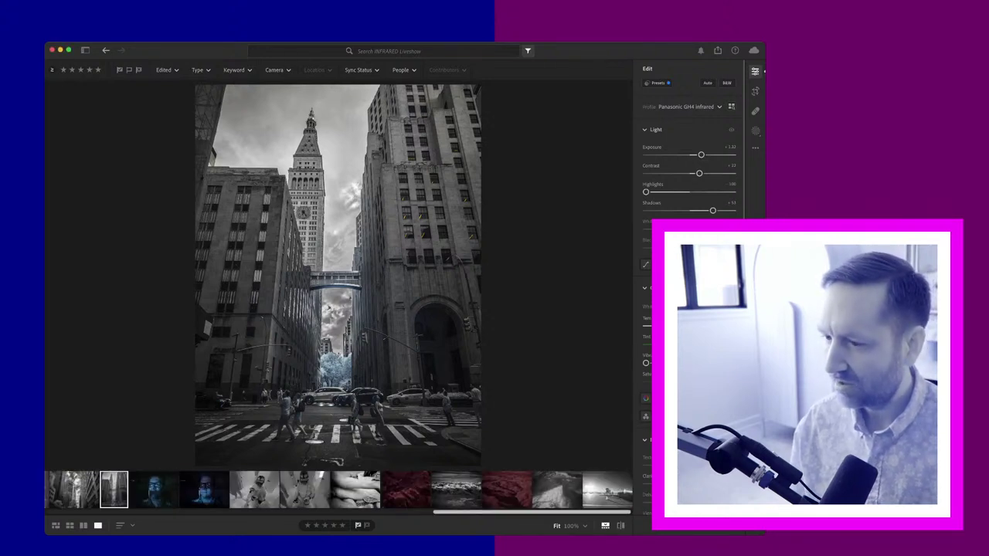
scroll(337, 490, "left", 1)
scroll(338, 490, "left", 10)
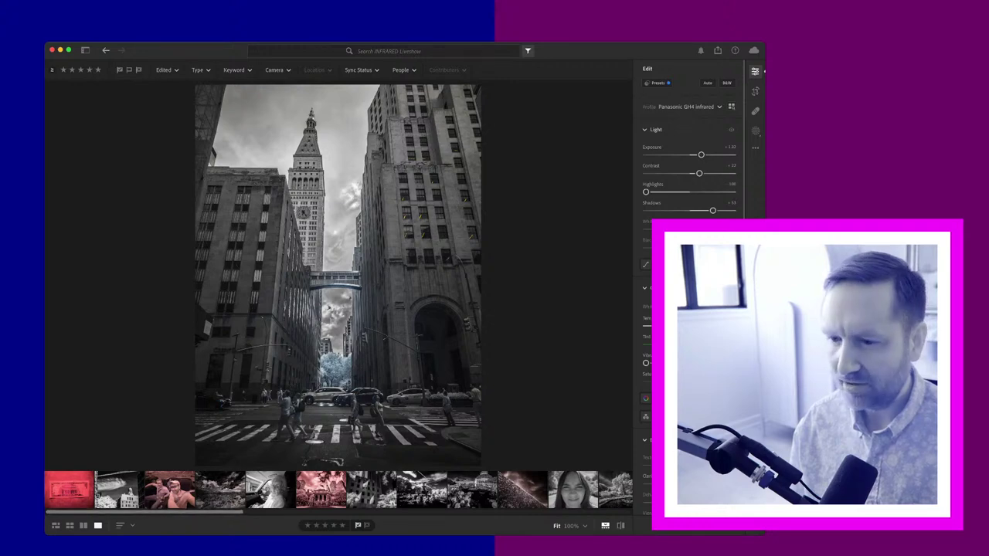
left_click(119, 490)
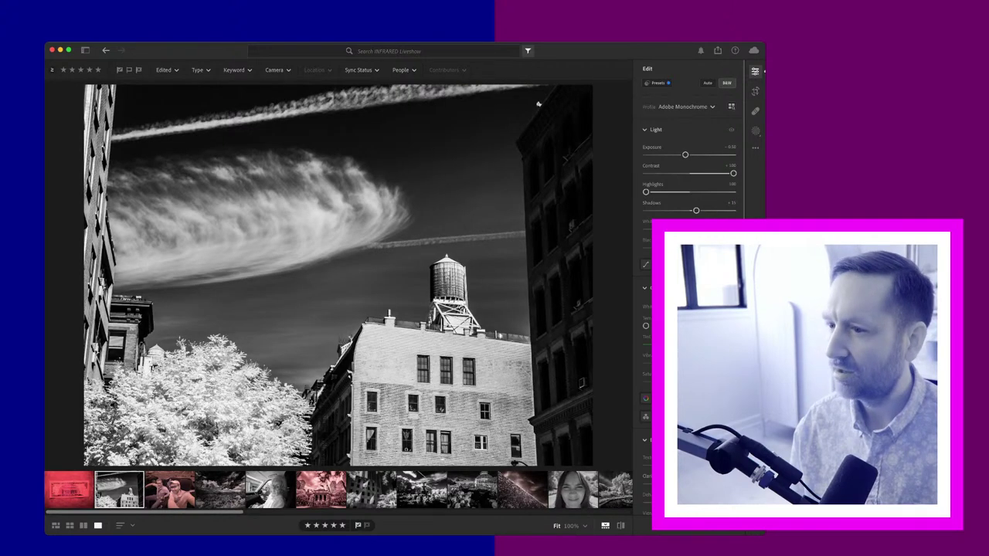
left_click(726, 82)
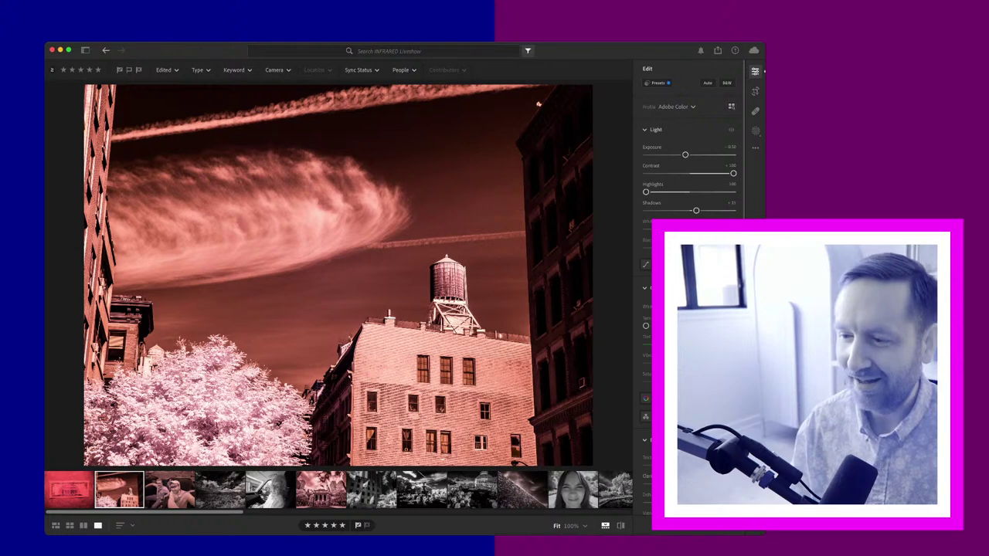
Step: Apply the black-and-white treatment to the columned library building photo with three flags, and reopen the rooftop water tower photo
left_click(321, 490)
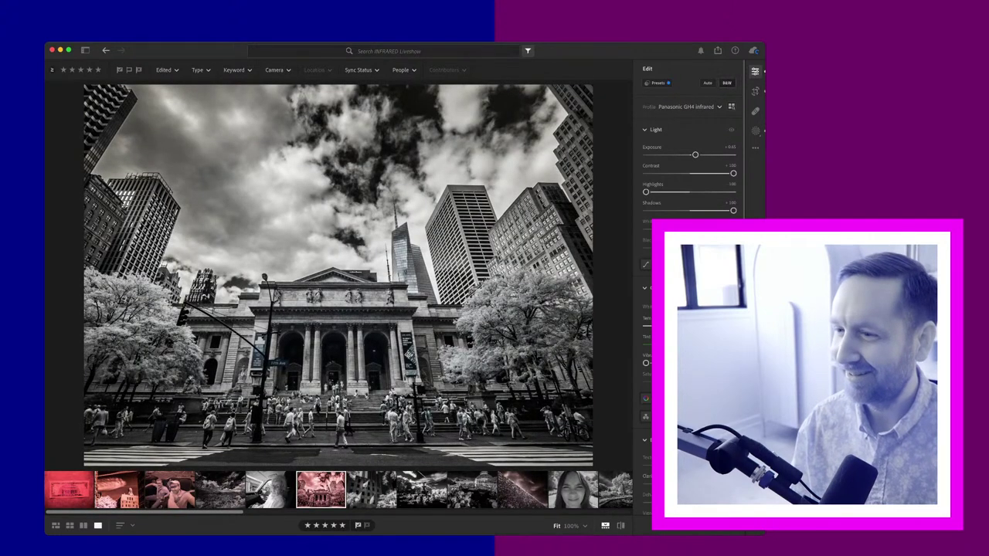
key("v")
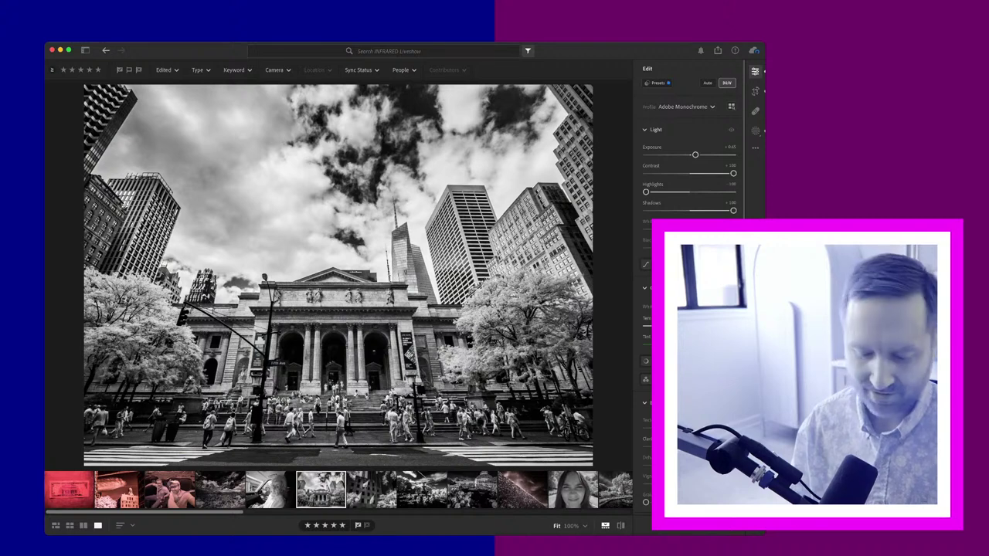
key("v")
key("v")
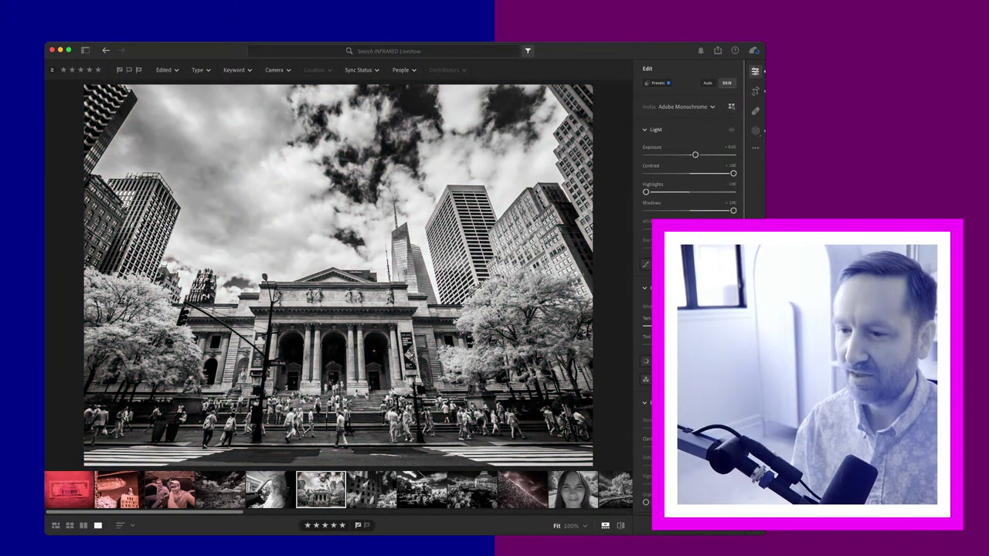
left_click(119, 490)
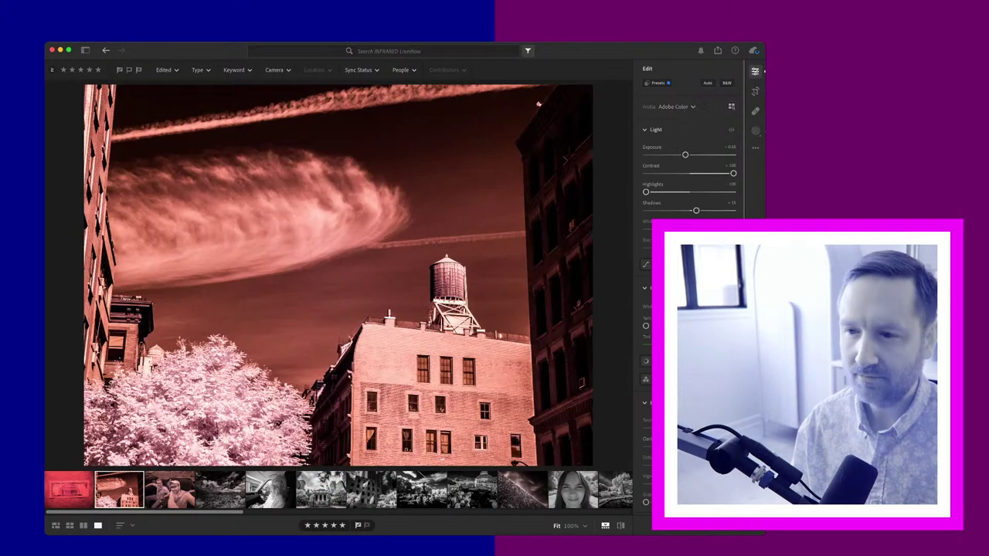